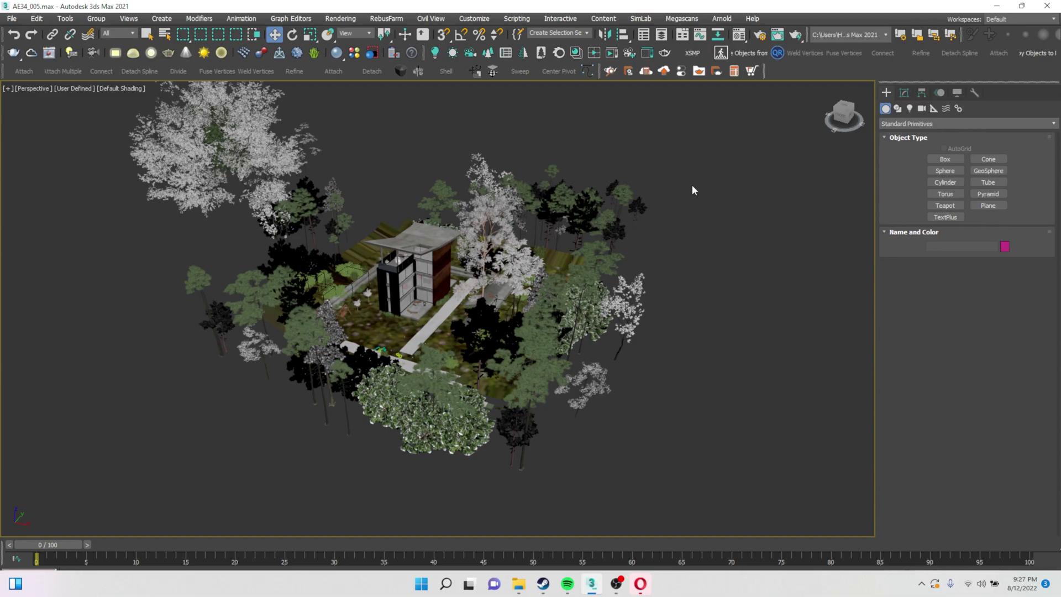
- Examine the house model and its surrounding trees from several angles and distances
scroll(373, 295, up, 4)
scroll(373, 296, down, 4)
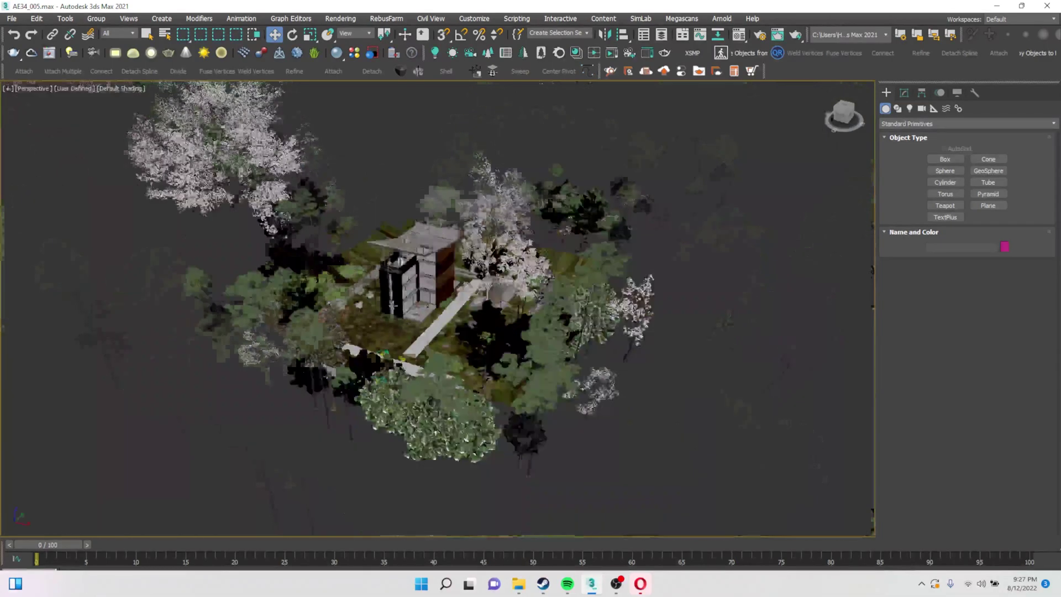
alt+middle_drag(373, 296, 623, 308)
scroll(441, 255, up, 5)
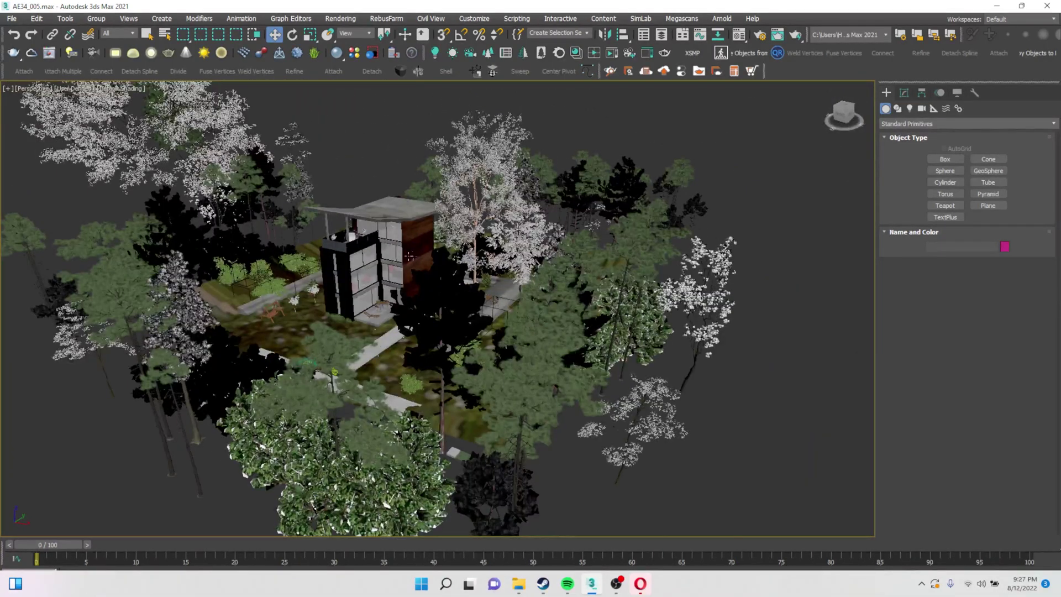
click(381, 257)
scroll(368, 243, up, 3)
middle_drag(368, 243, 423, 279)
scroll(392, 248, down, 5)
scroll(387, 276, down, 4)
scroll(423, 279, up, 4)
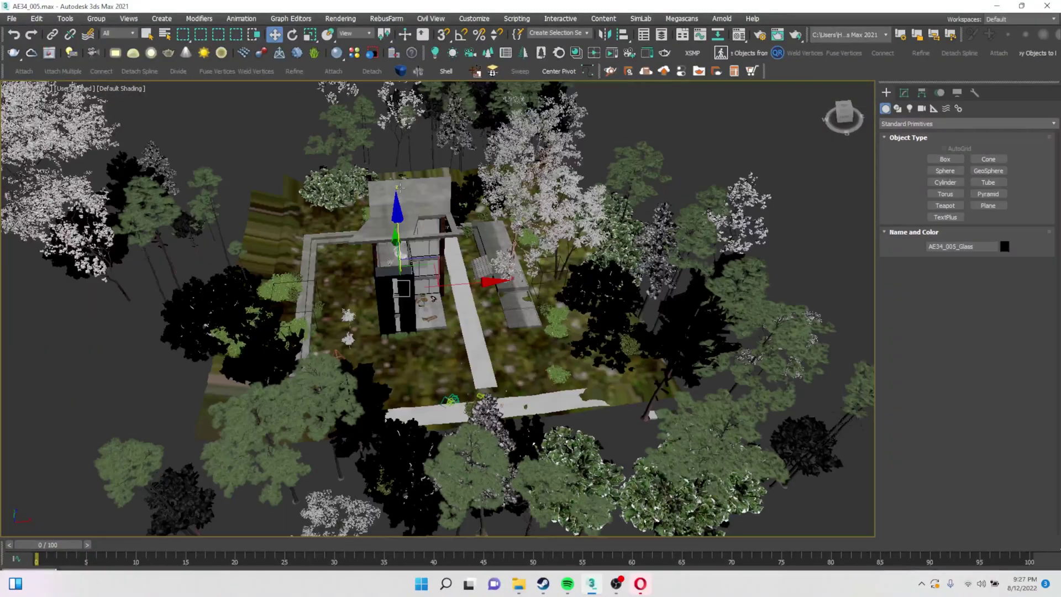
scroll(324, 288, up, 2)
scroll(328, 292, down, 4)
mouse_move(439, 319)
alt+middle_down()
mouse_move(421, 351)
mouse_move(419, 312)
mouse_move(431, 313)
alt+middle_up()
scroll(453, 205, up, 3)
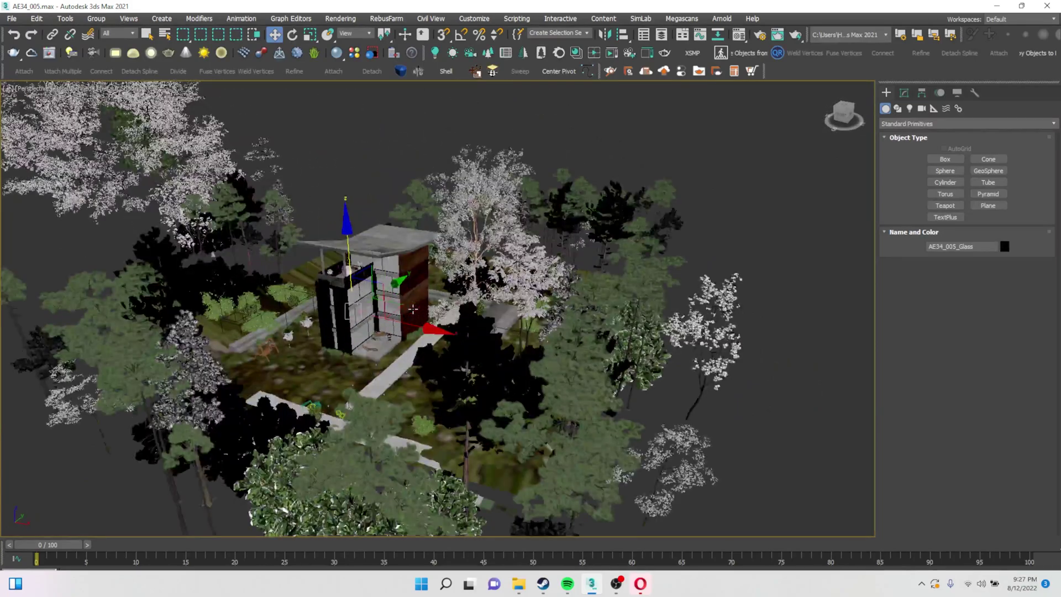
middle_drag(454, 205, 425, 284)
scroll(417, 205, down, 4)
click(641, 260)
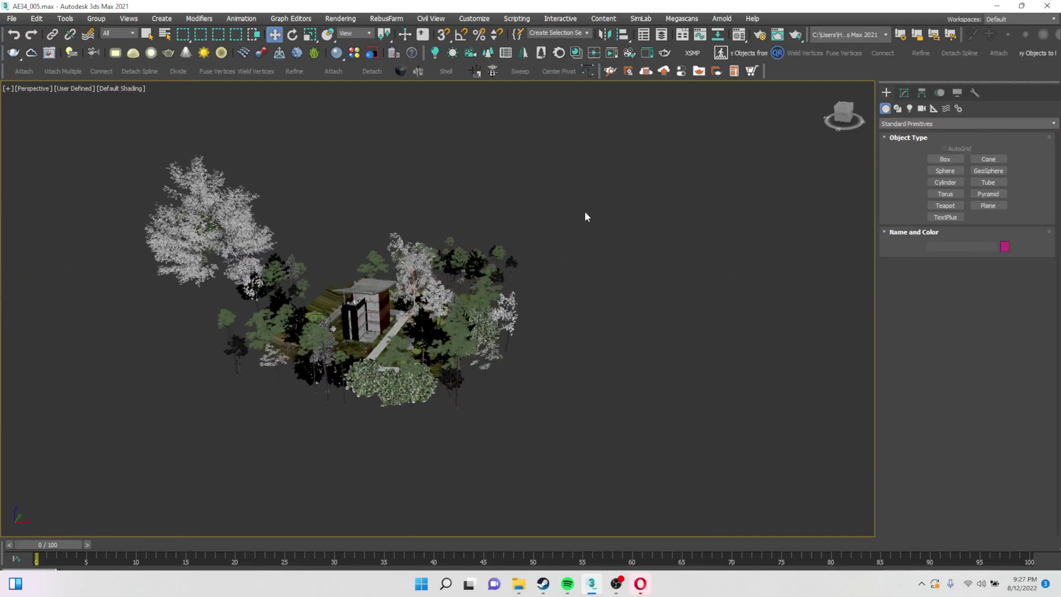
- Open the Layer Explorer and resize and place its window beside the house model
click(660, 36)
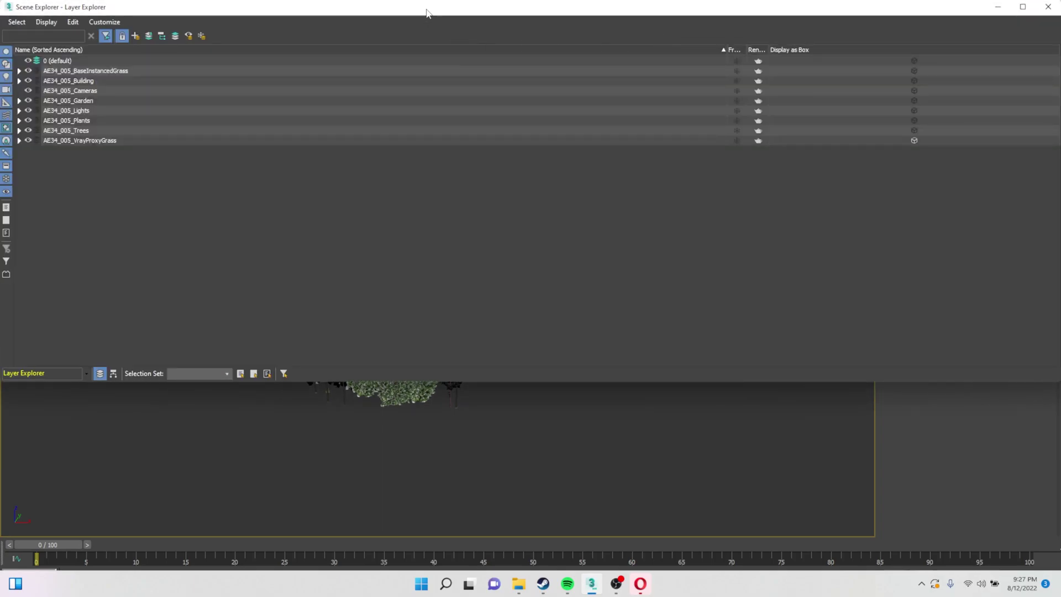
drag(426, 12, 500, 144)
drag(229, 139, 191, 166)
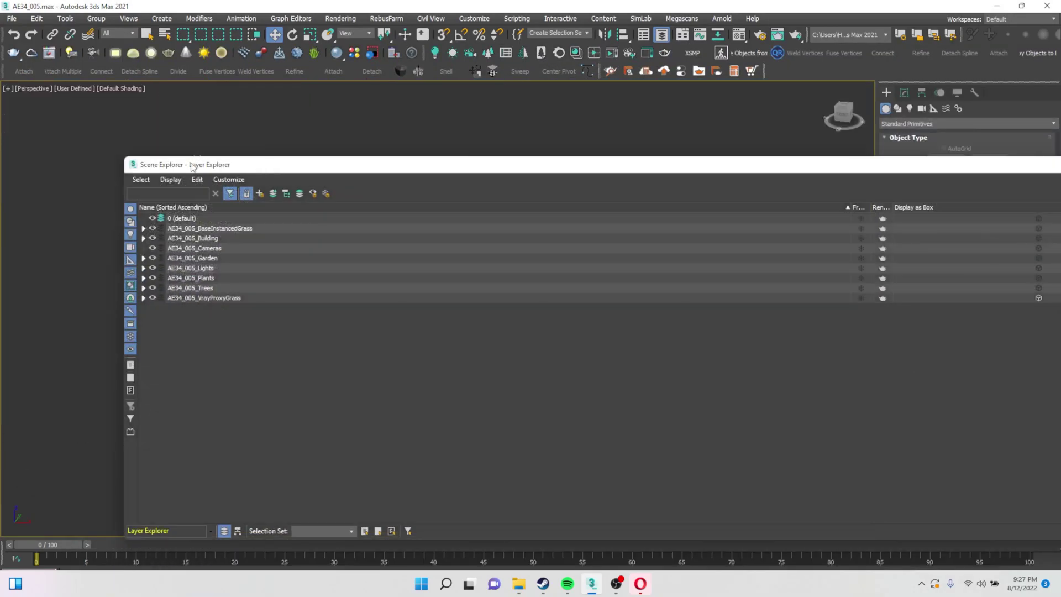
drag(120, 174, 712, 173)
drag(864, 165, 481, 142)
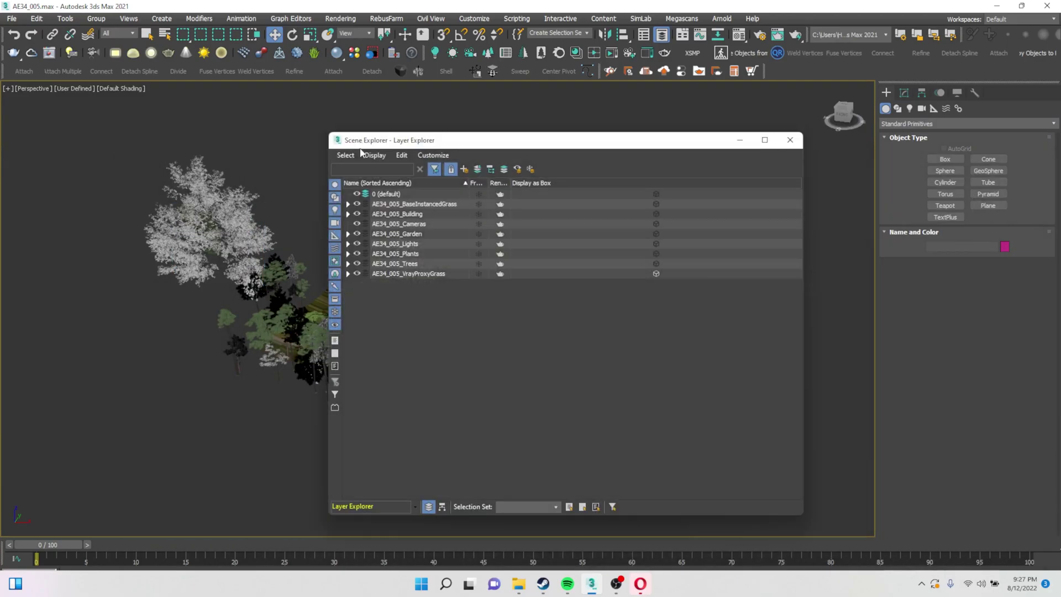
drag(325, 143, 533, 162)
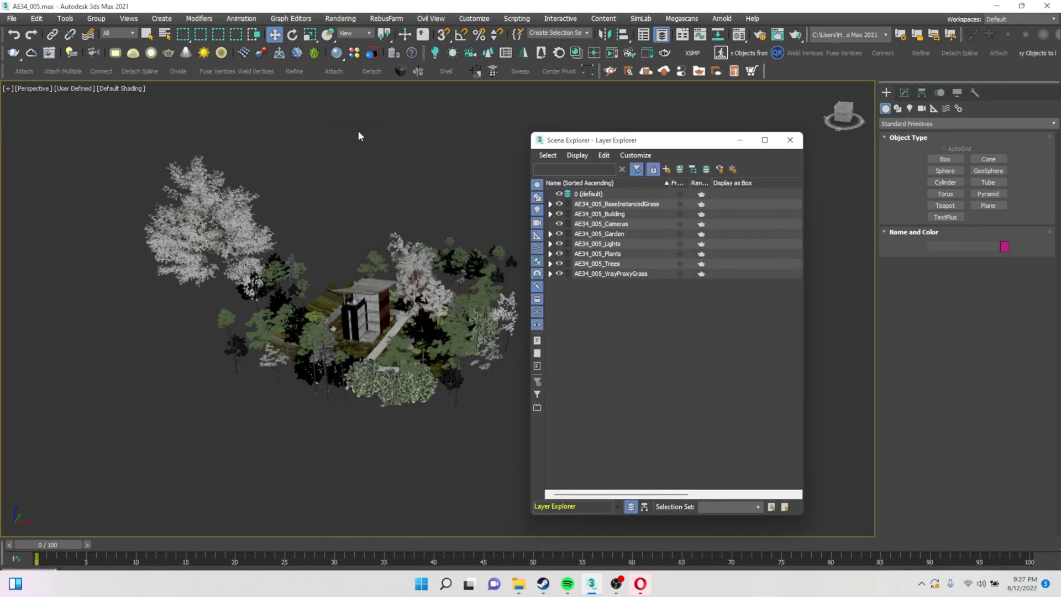
mouse_move(608, 143)
mouse_down()
mouse_move(679, 134)
mouse_move(621, 147)
mouse_up()
middle_drag(407, 161, 332, 165)
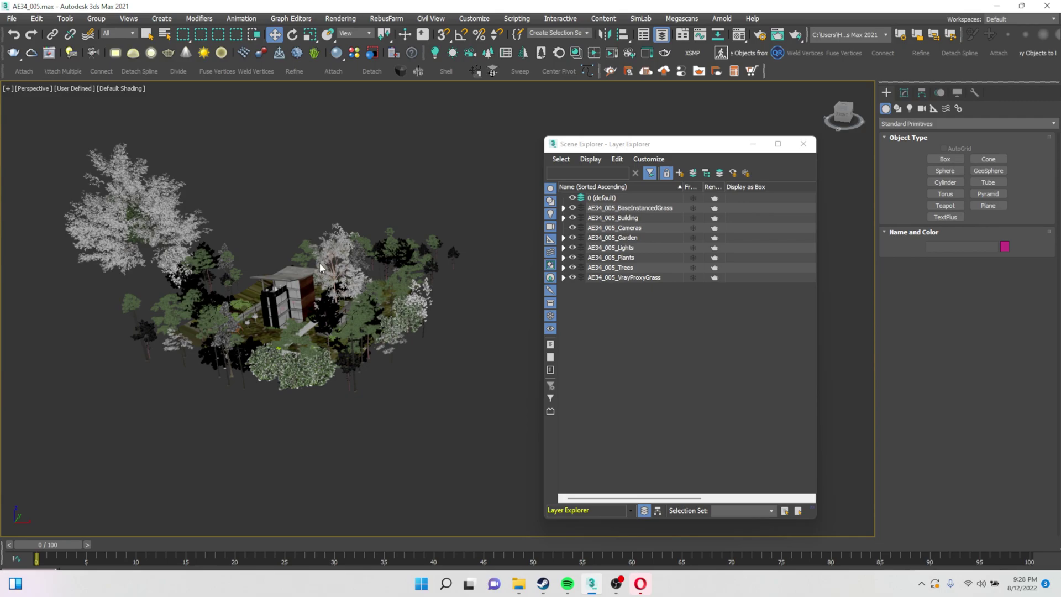
- Select the house's plate walls in the viewport to locate their layer, and collapse the Building layer
scroll(274, 290, up, 1)
scroll(271, 302, down, 1)
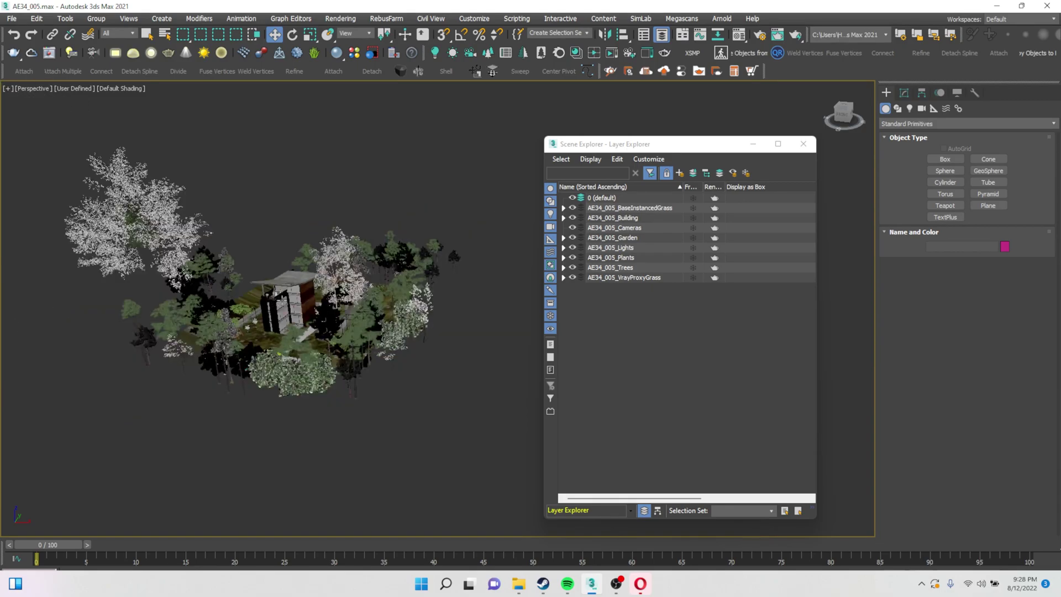
middle_drag(281, 301, 320, 319)
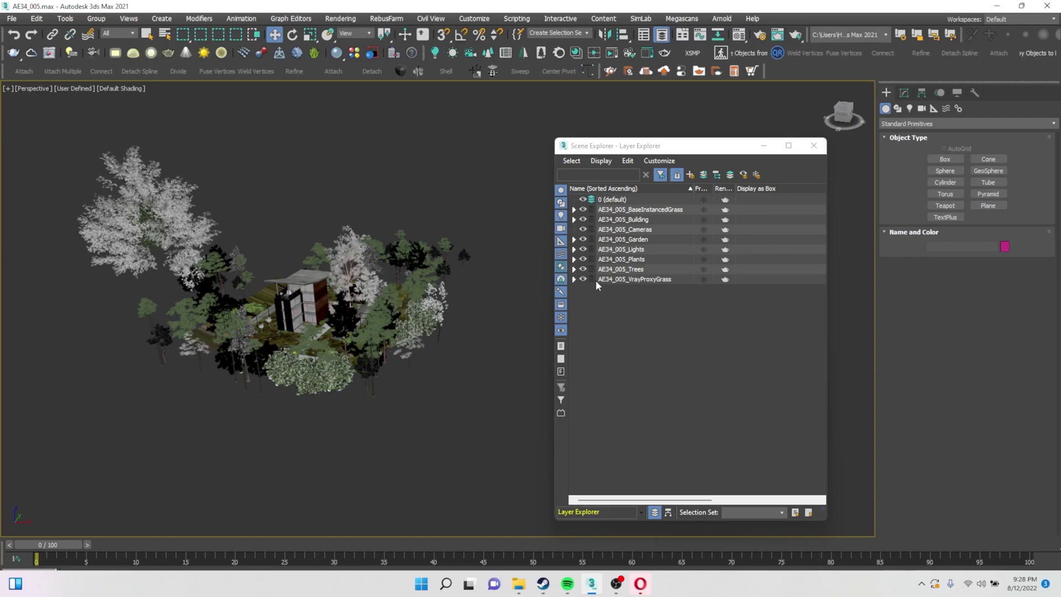
scroll(264, 348, up, 2)
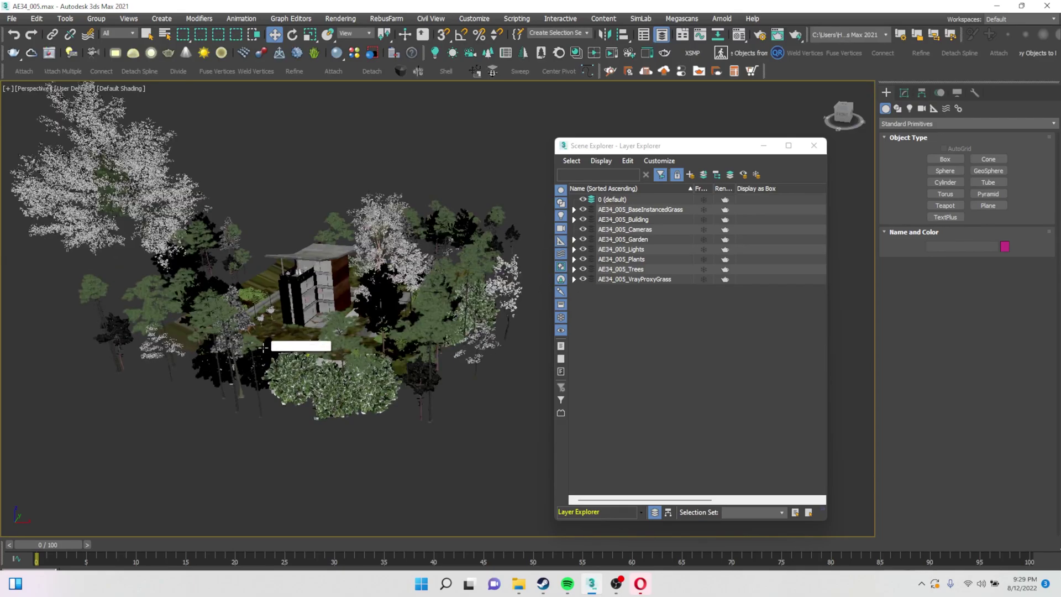
click(118, 193)
middle_drag(134, 220, 154, 261)
middle_drag(336, 296, 254, 265)
scroll(339, 301, up, 6)
click(338, 301)
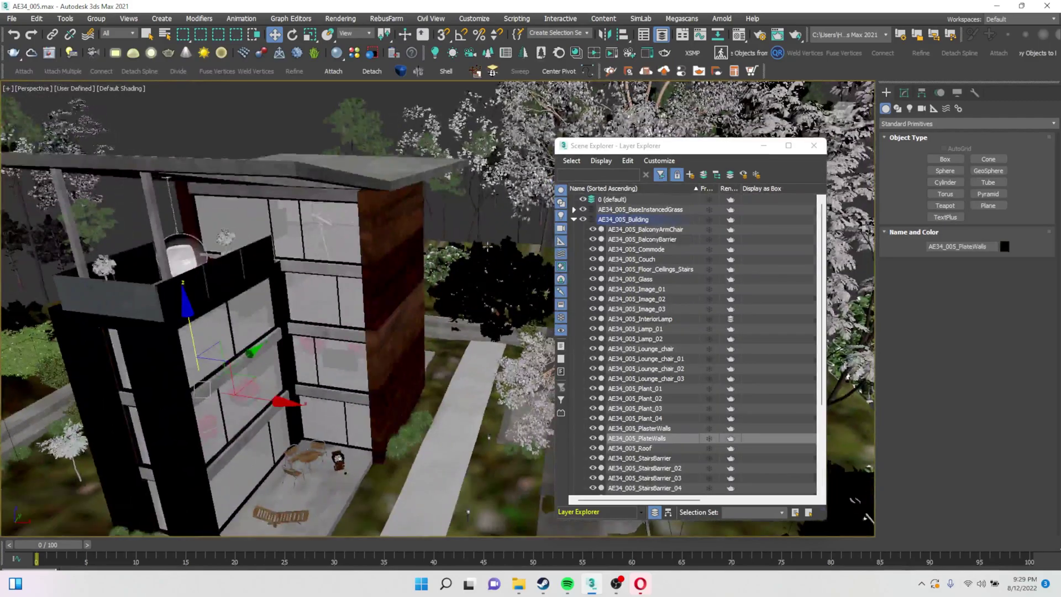
click(573, 220)
- Select a tree beside the house to locate its layer, collapse the Trees layer and clear the selection
scroll(387, 221, down, 5)
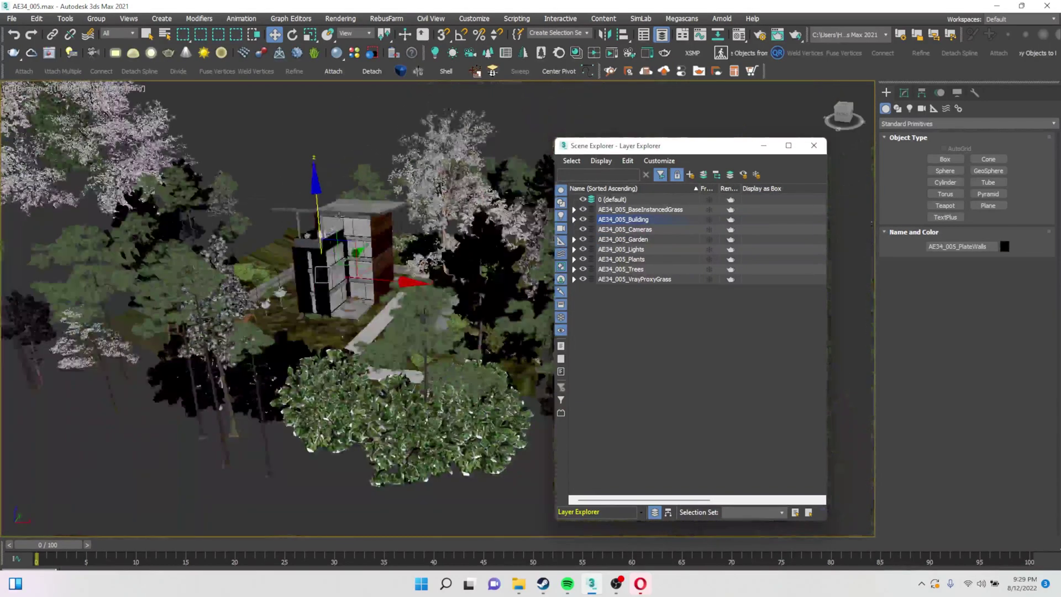
click(326, 158)
middle_drag(326, 157, 292, 170)
scroll(292, 171, down, 3)
click(348, 259)
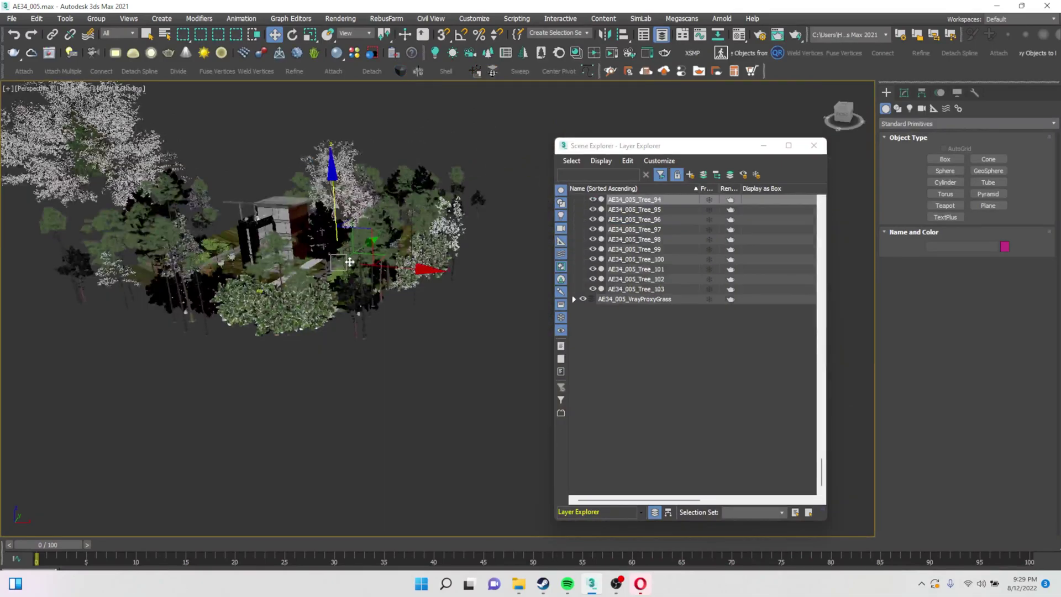
scroll(348, 259, up, 4)
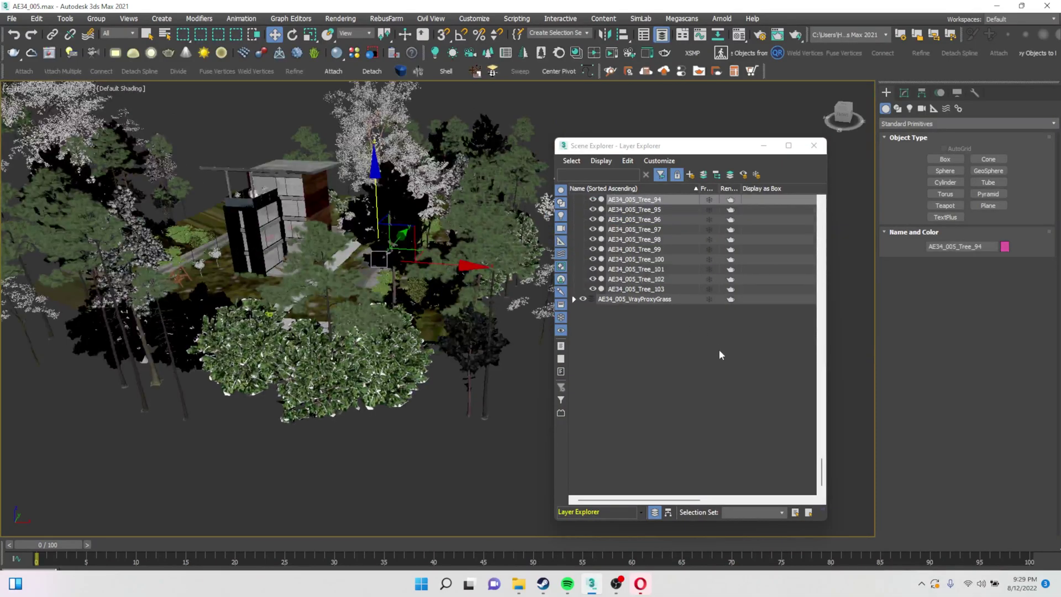
scroll(814, 471, up, 20)
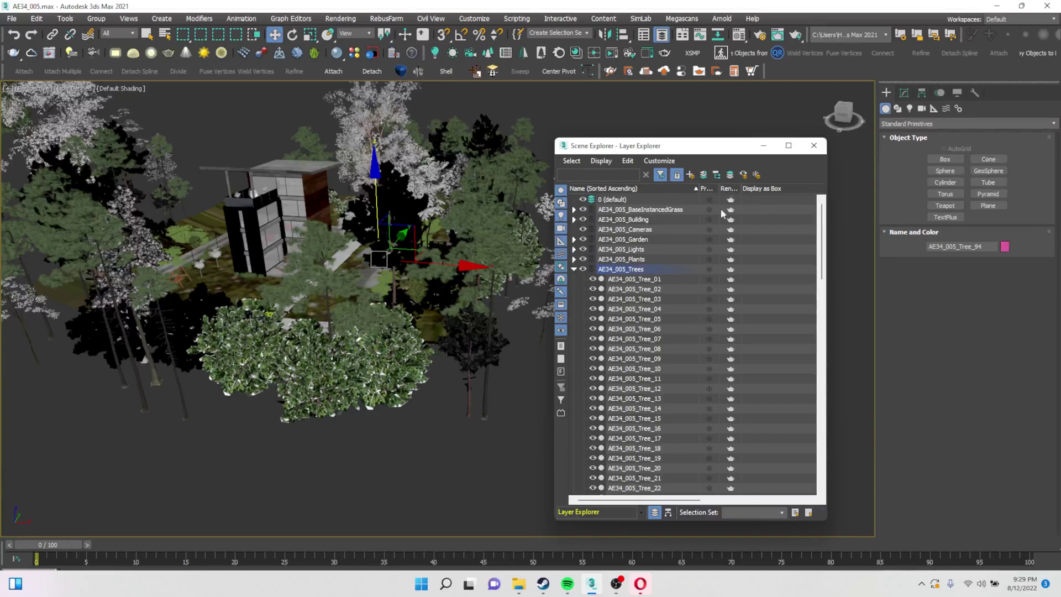
click(574, 270)
click(176, 455)
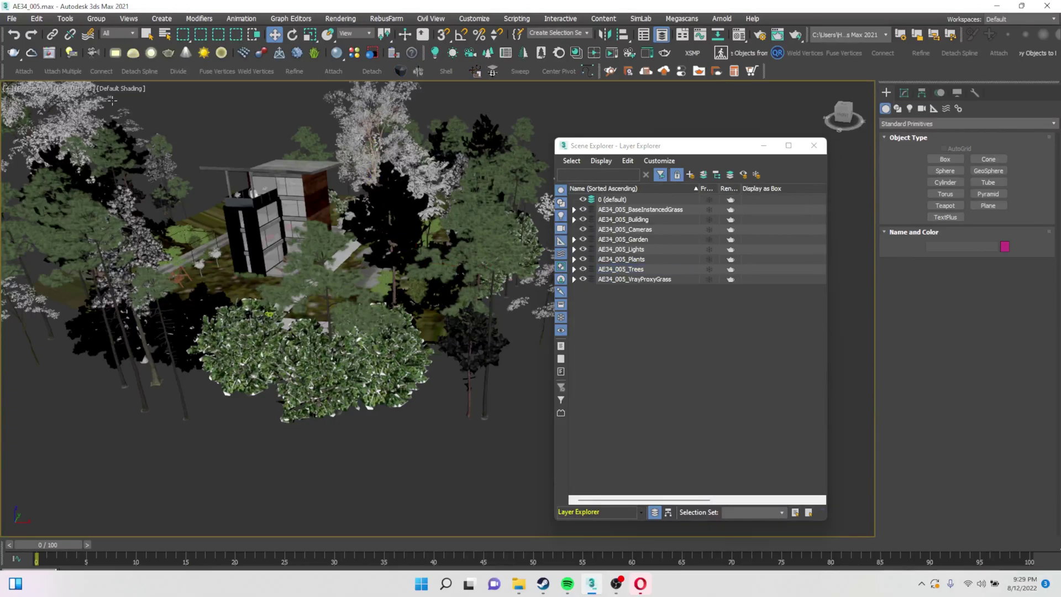
- Unlock cell editing in the Layer Explorer and create a new layer
scroll(114, 114, down, 6)
middle_drag(113, 130, 186, 244)
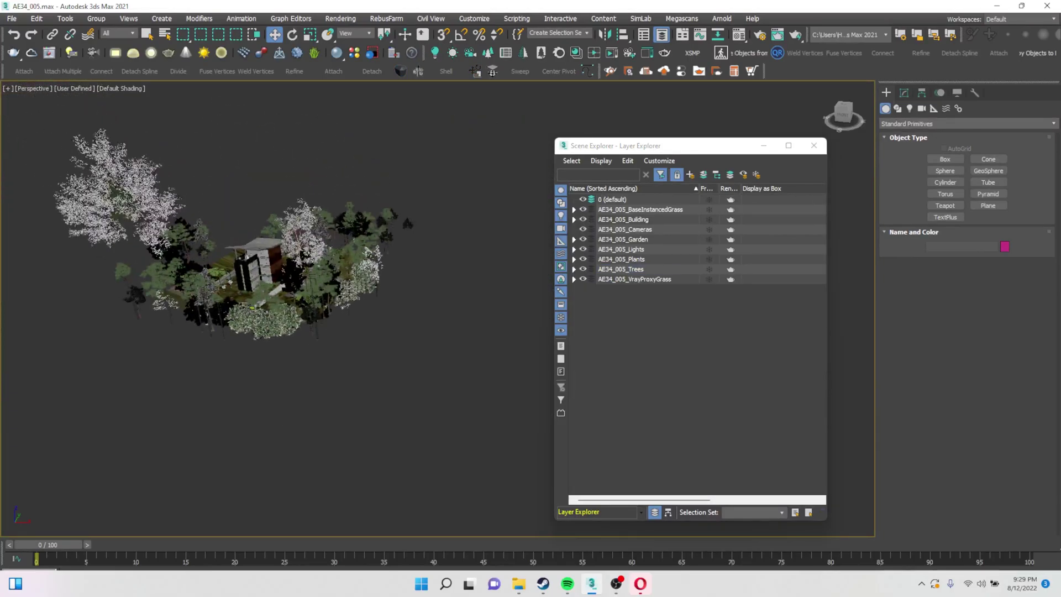
drag(691, 145, 649, 152)
click(635, 181)
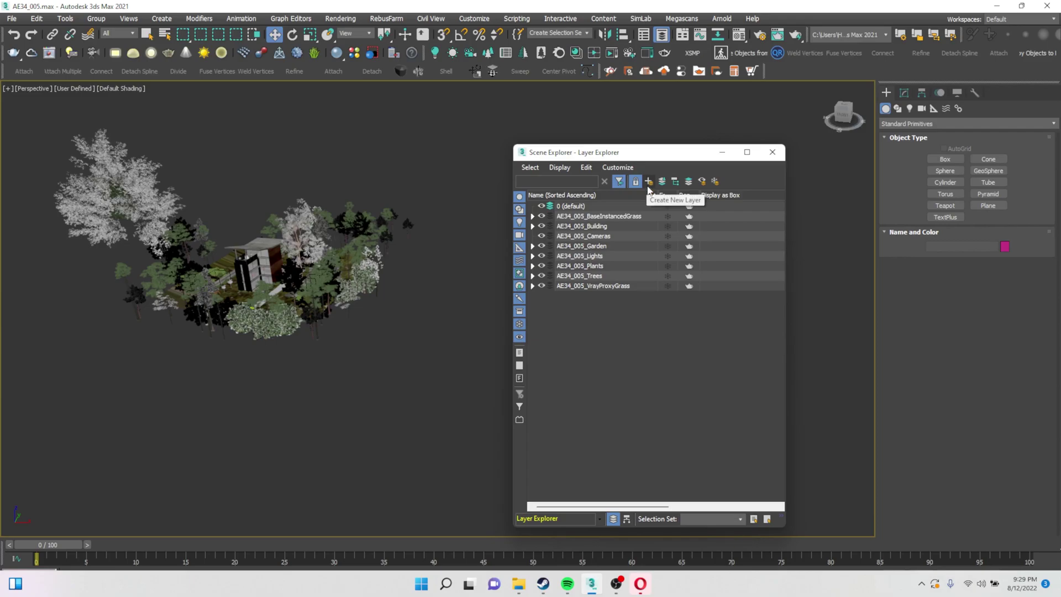
click(650, 183)
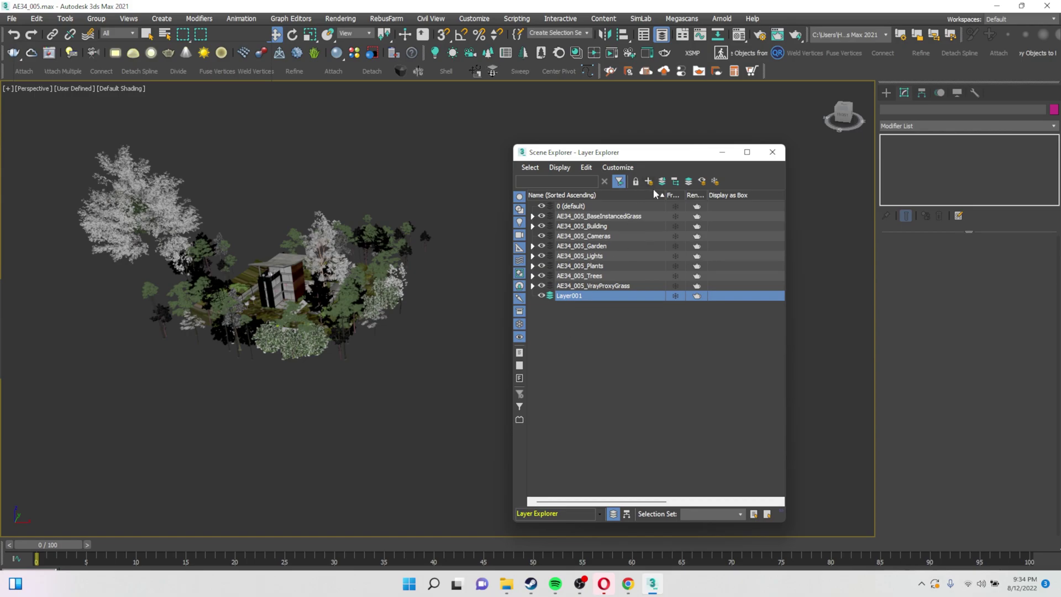
- Rename the new layer as TREES
right_click(573, 297)
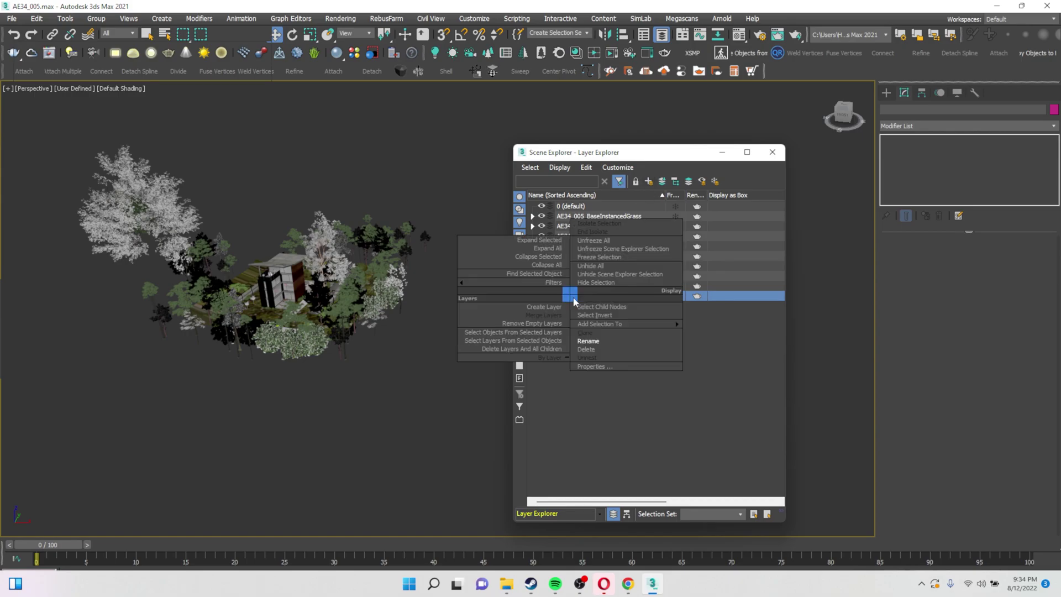
click(587, 341)
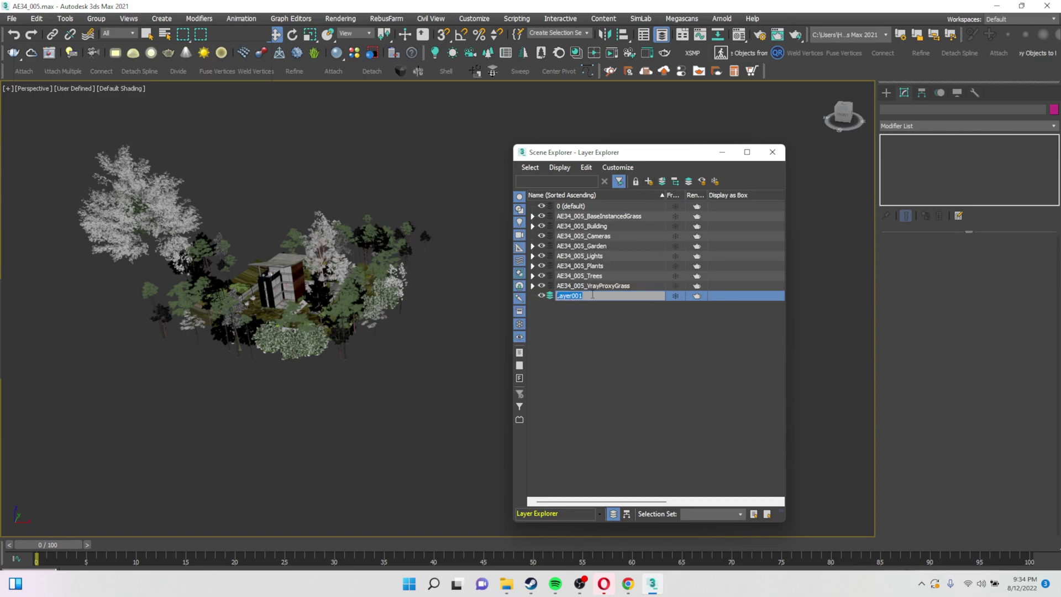
text(2)
key(Return)
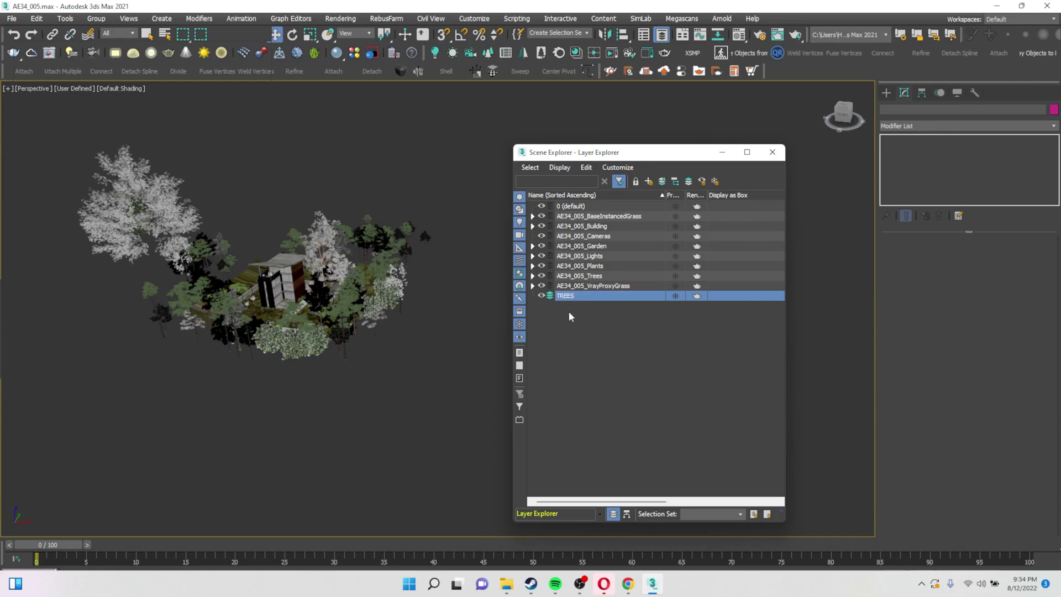
- Try to rename the TREES layer with cell editing locked, and unlock cell editing again
click(635, 183)
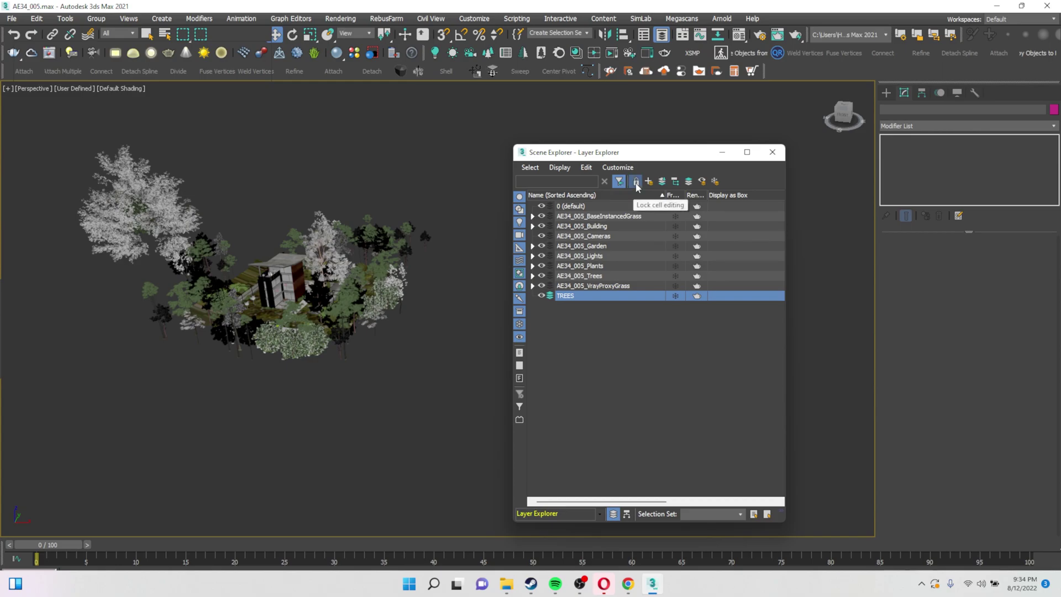
right_click(566, 296)
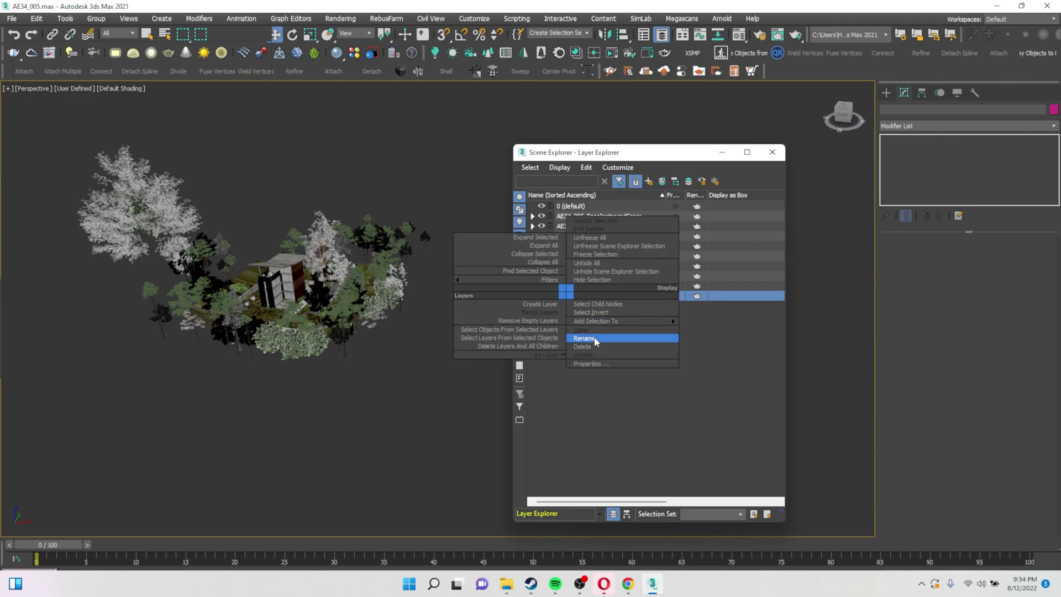
click(584, 339)
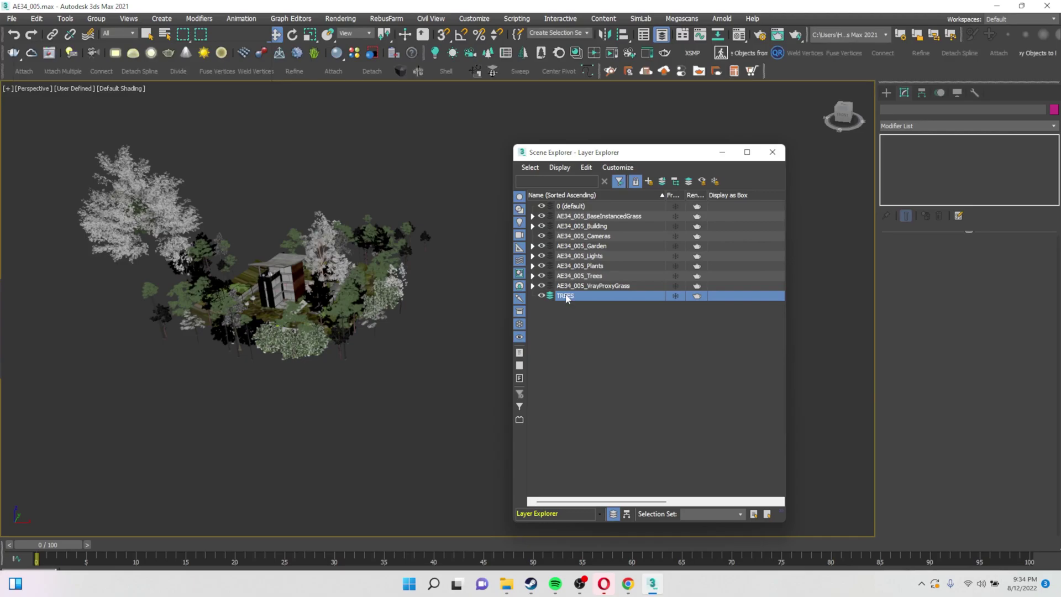
right_click(566, 296)
click(584, 339)
right_click(569, 298)
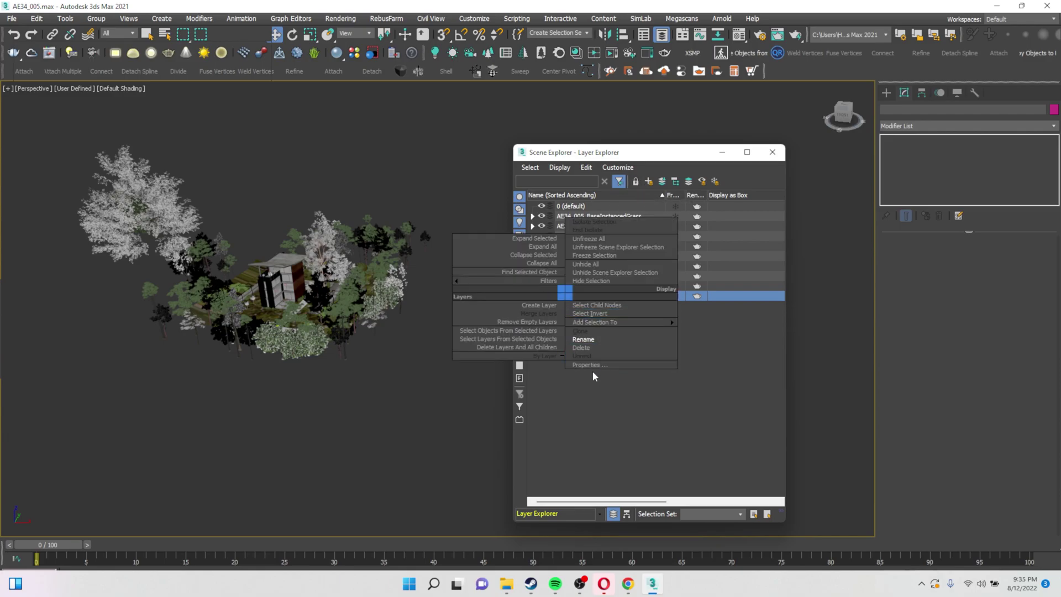
click(593, 344)
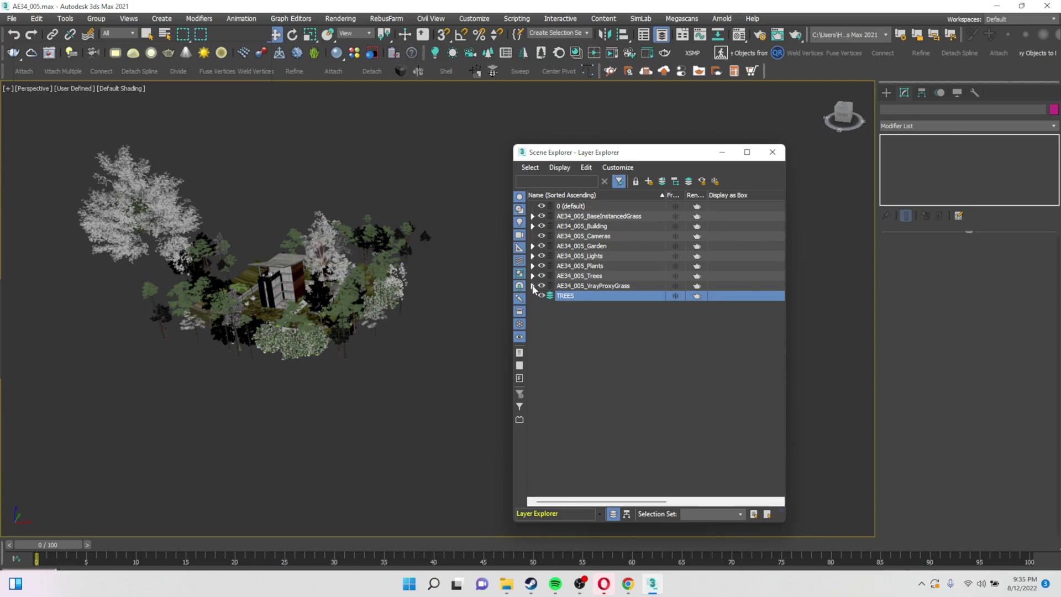
- Review the objects contained in the AE34_005_Garden layer and collapse it again
click(533, 246)
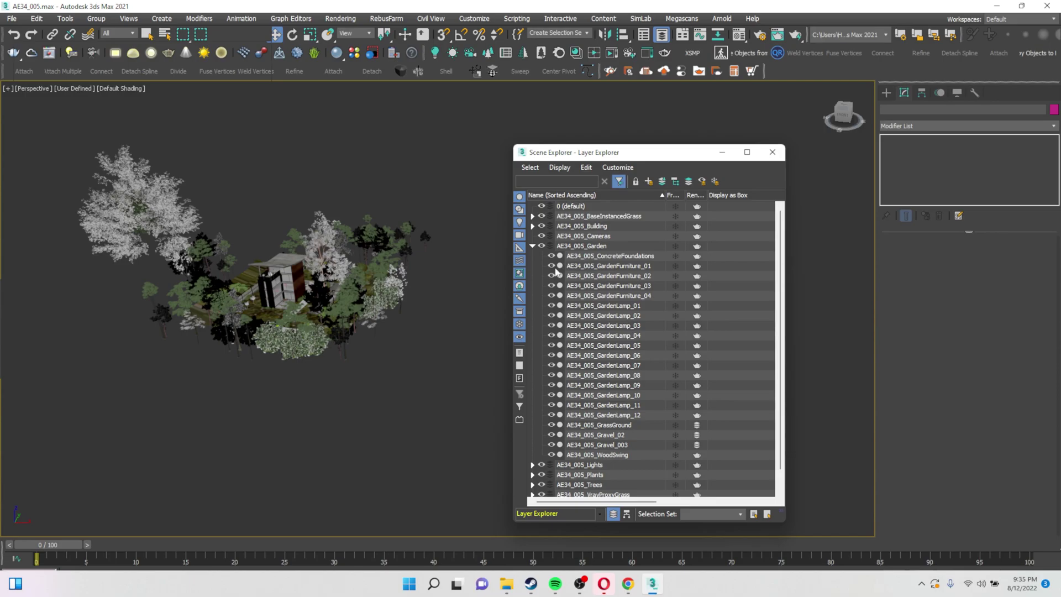
click(533, 247)
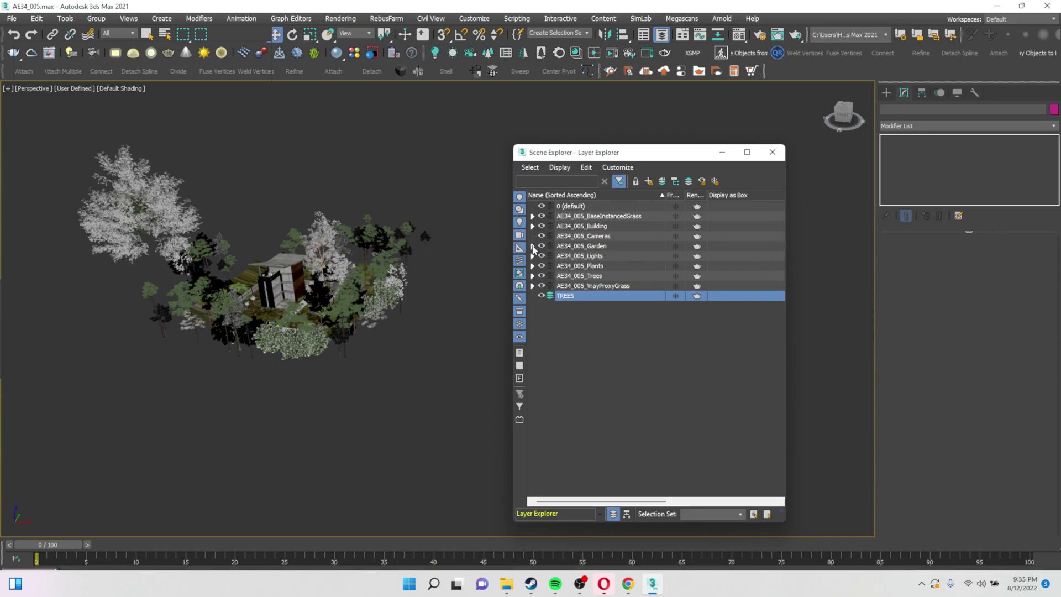
- Select the large tree beside the house, try moving it, and undo the move
click(576, 238)
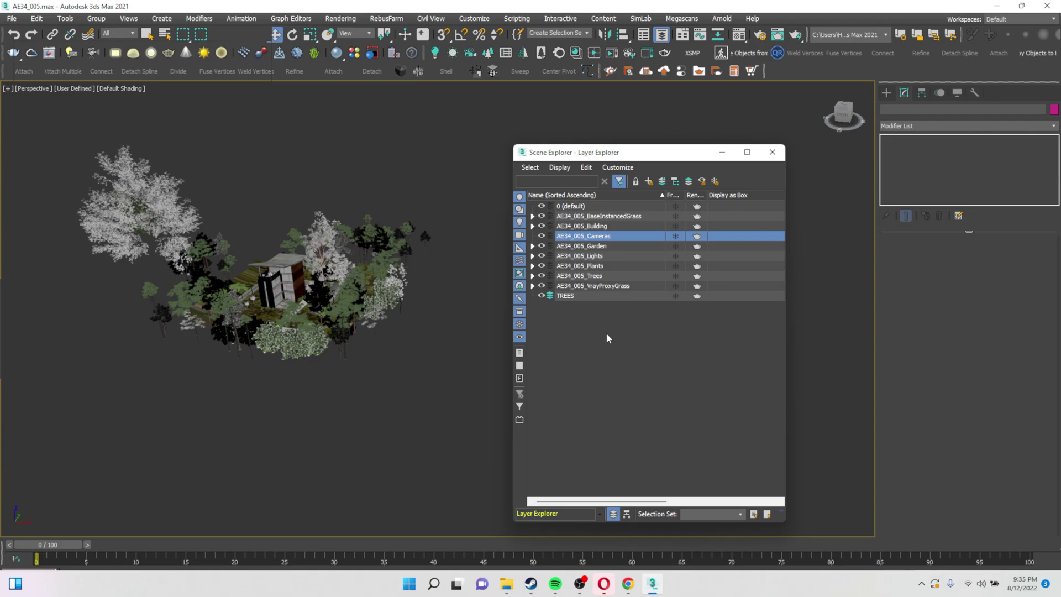
click(565, 297)
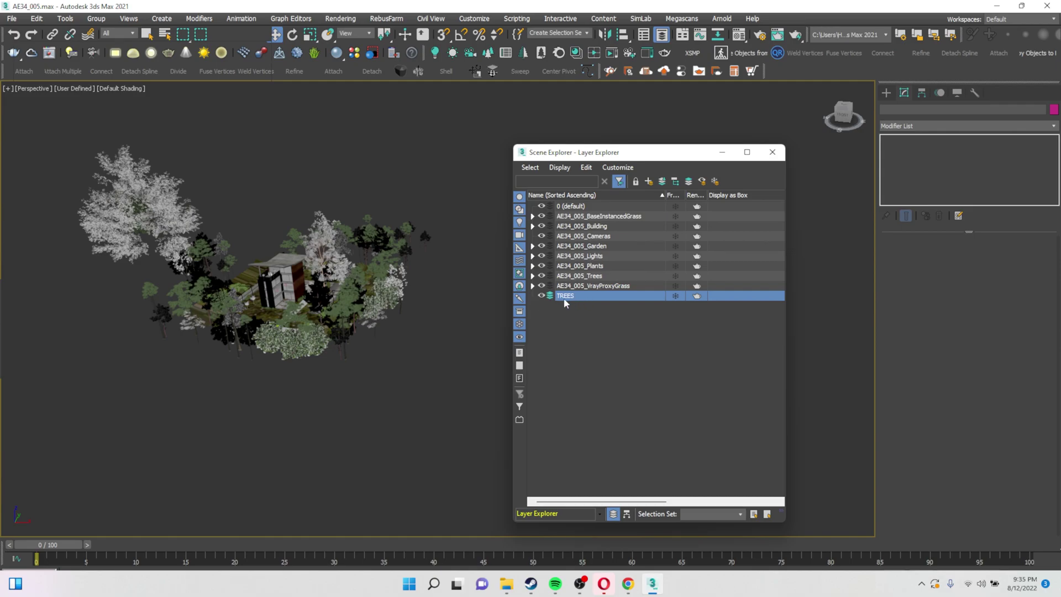
click(151, 187)
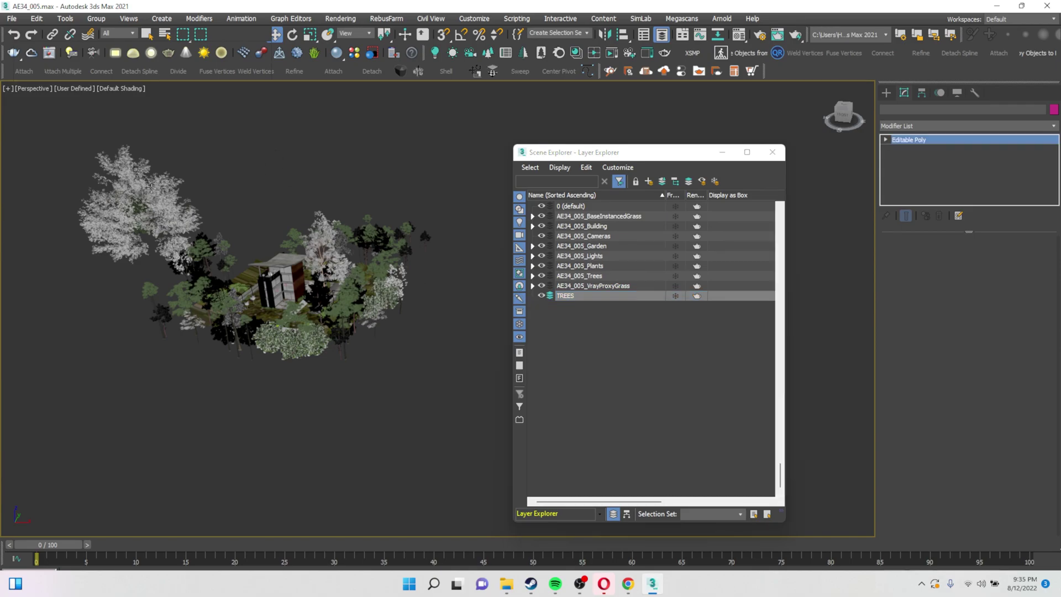
click(272, 138)
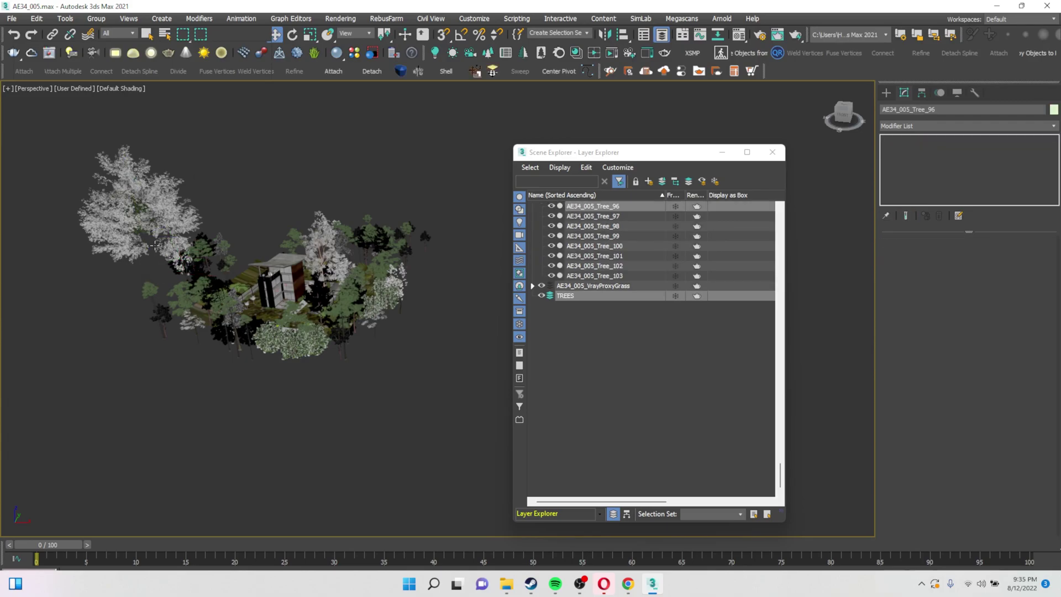
click(150, 227)
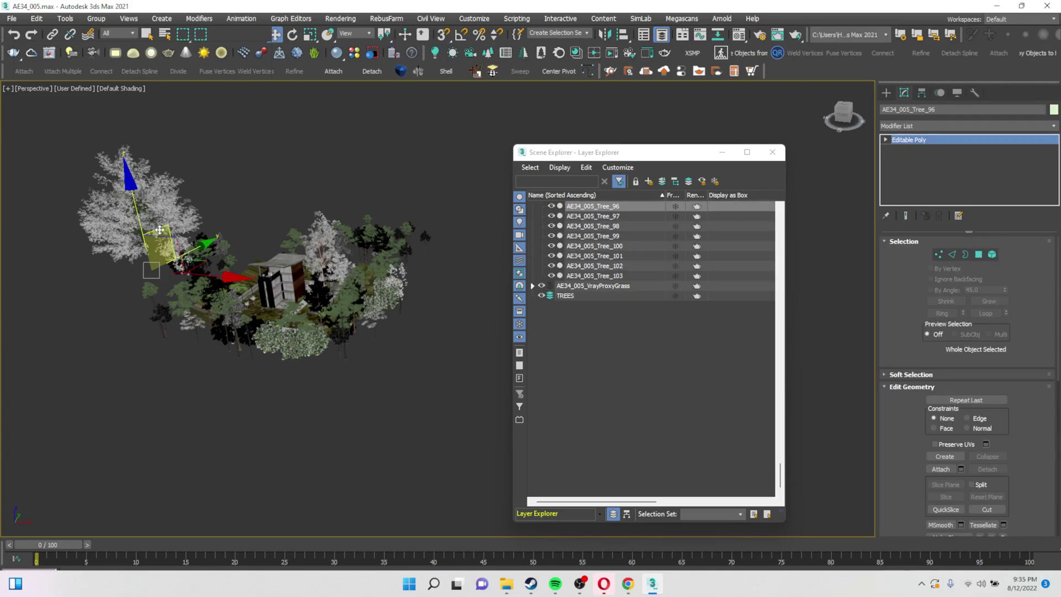
drag(135, 208, 128, 174)
key(ctrl+z)
- Add further trees around the house to the selection together with the large tree
ctrl+click(303, 343)
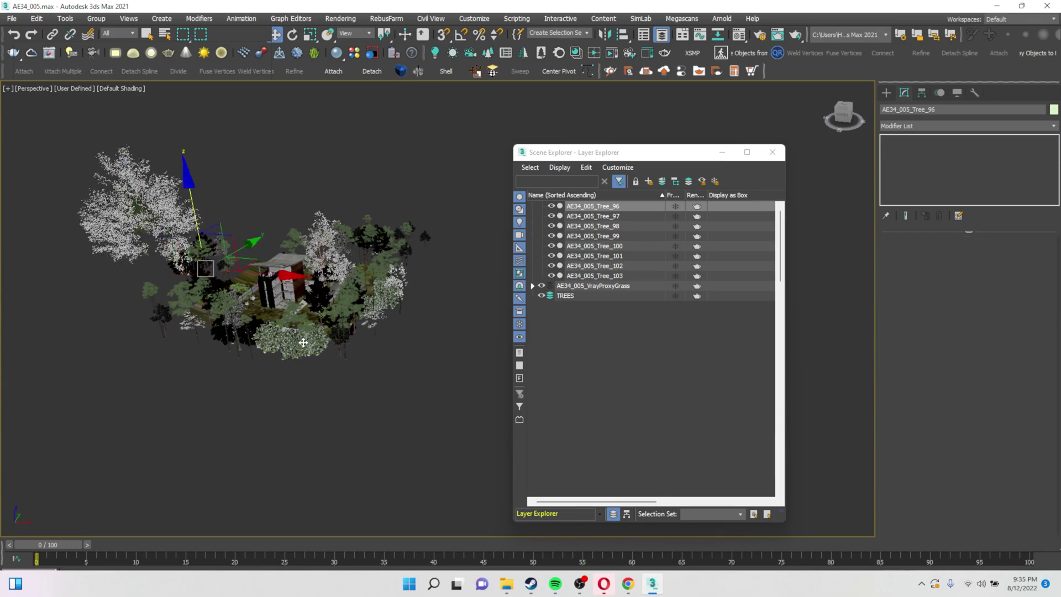
mouse_move(296, 218)
mouse_down()
mouse_move(296, 187)
mouse_move(306, 215)
mouse_move(295, 216)
mouse_up()
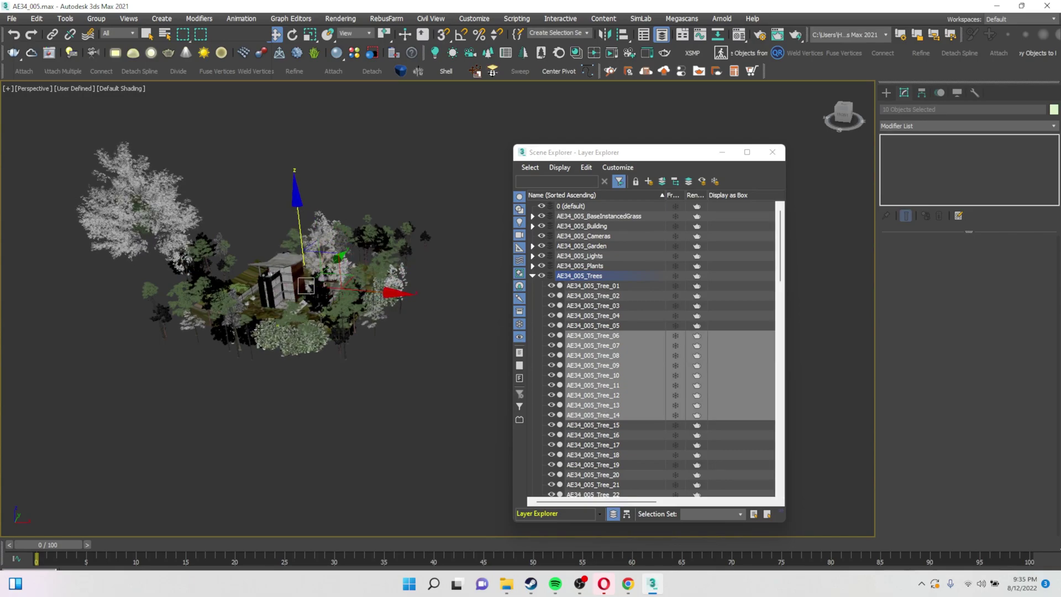
drag(239, 319, 251, 321)
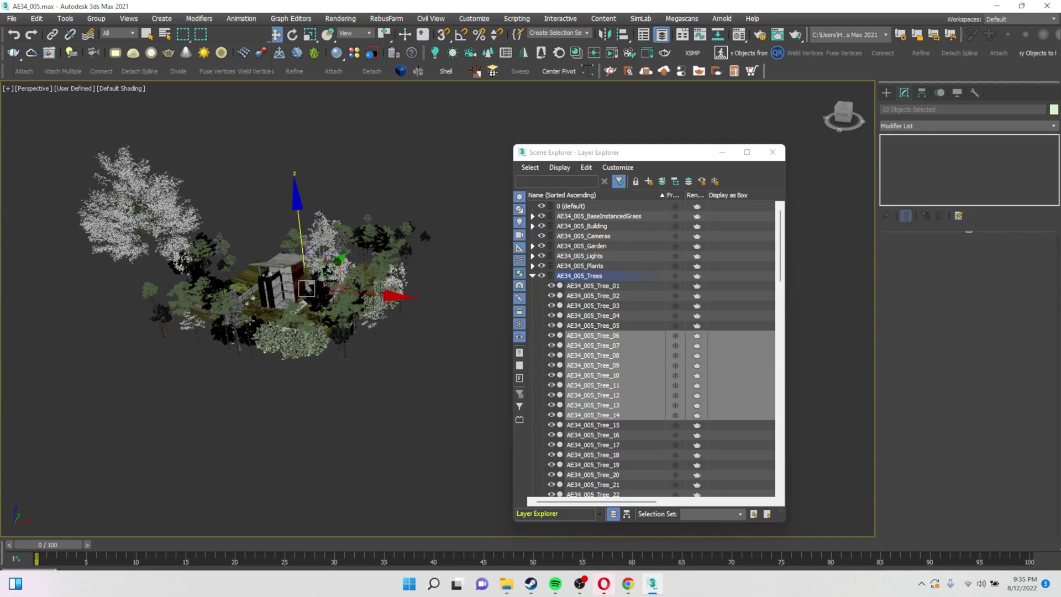
ctrl+click(396, 256)
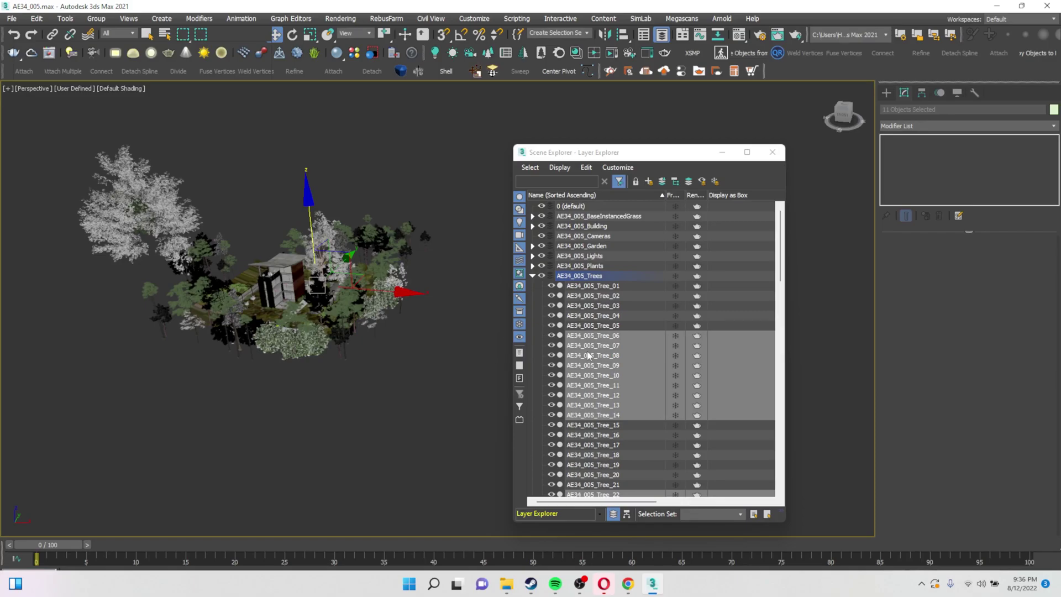
- Review the tree objects listed in the expanded AE34_005_Trees layer, checking which ones are selected
scroll(607, 375, down, 3)
scroll(607, 376, down, 2)
scroll(599, 355, down, 17)
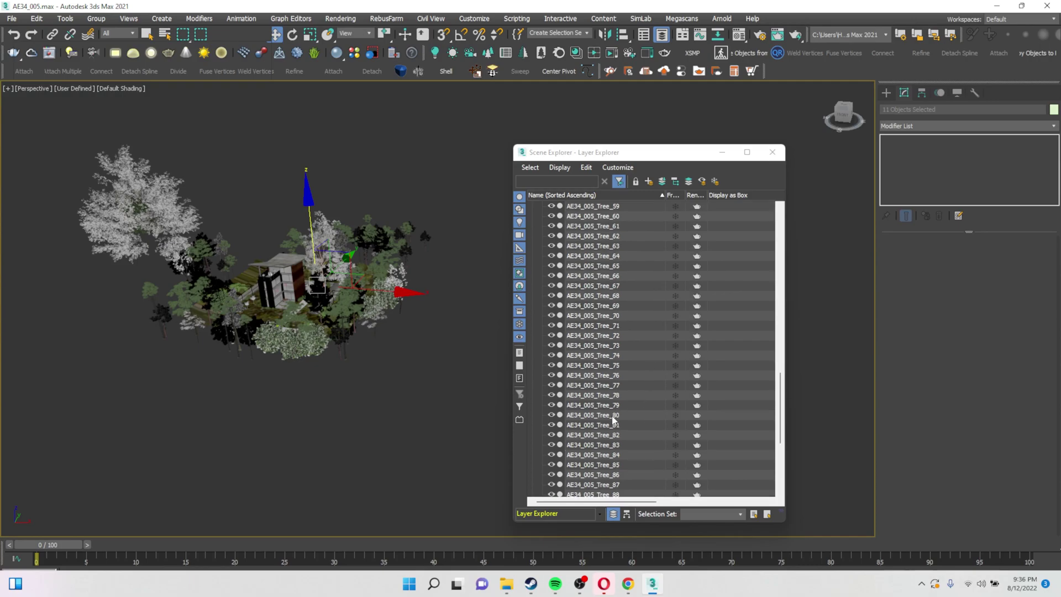
scroll(602, 412, up, 20)
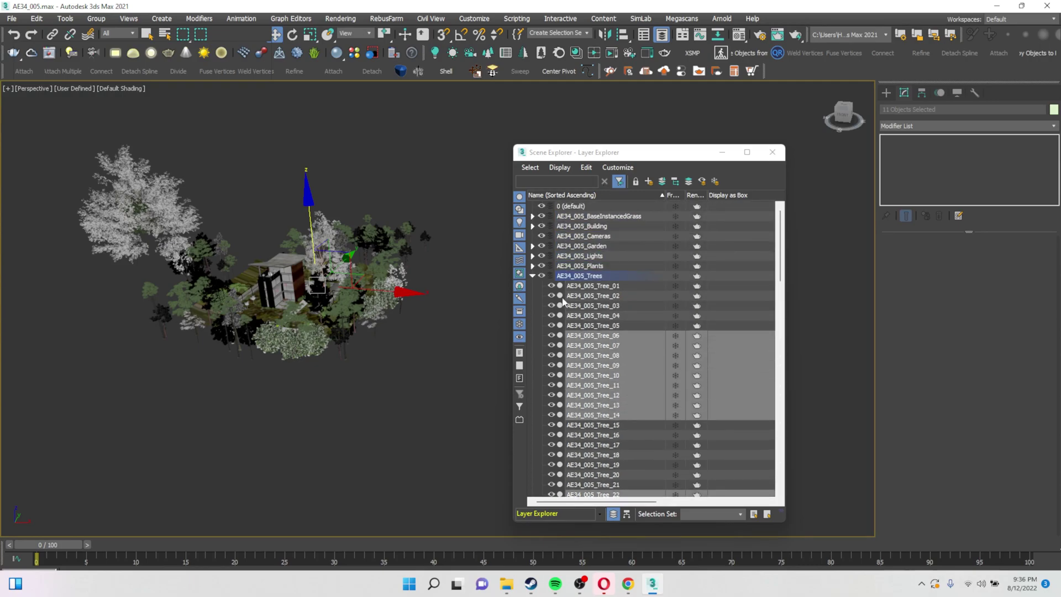
scroll(638, 360, down, 3)
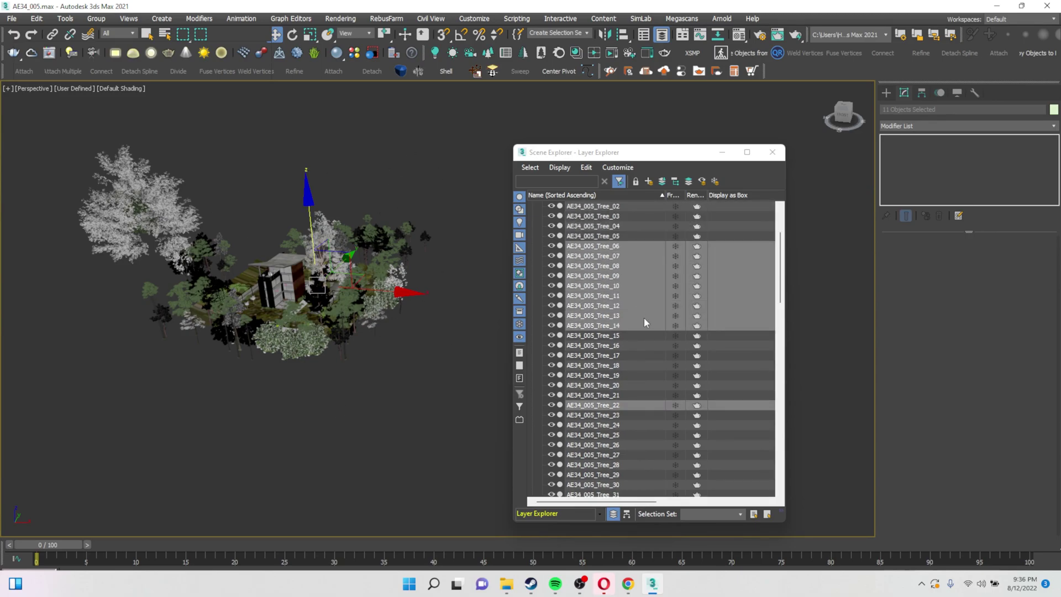
scroll(644, 324, down, 14)
scroll(633, 373, up, 14)
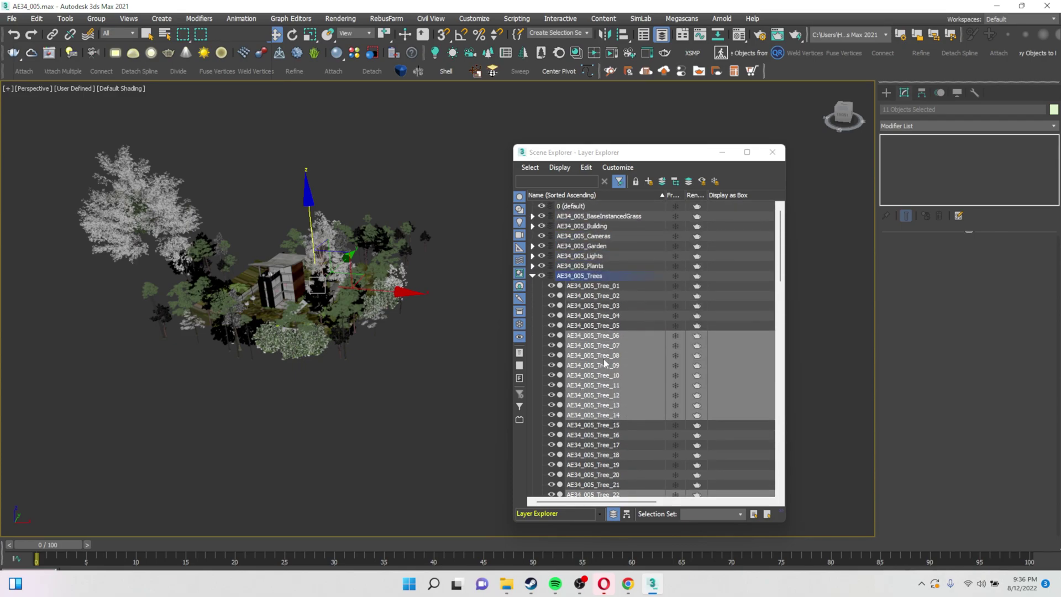
scroll(577, 426, down, 3)
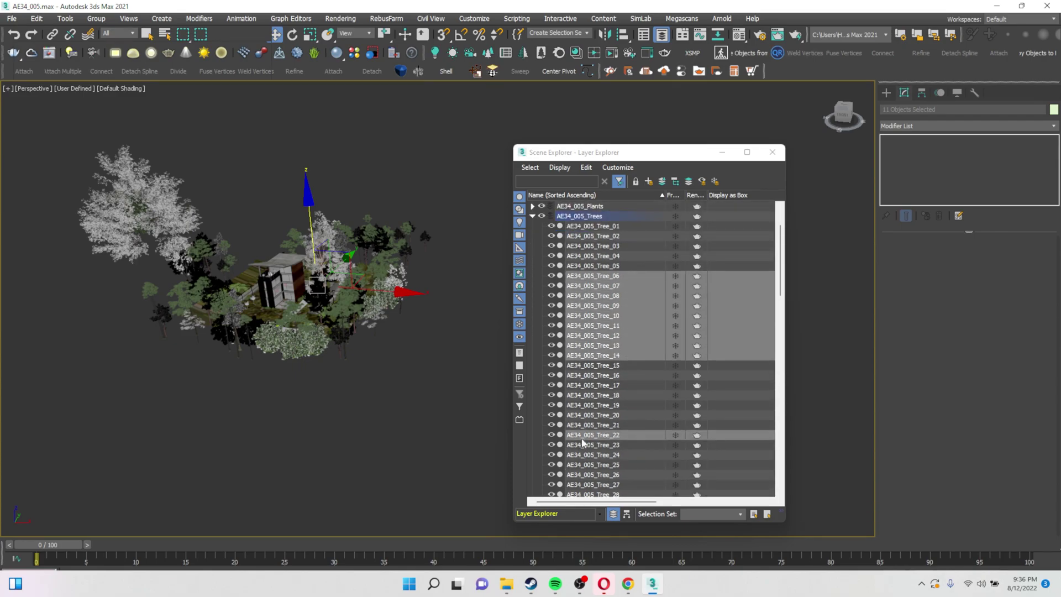
scroll(592, 435, up, 3)
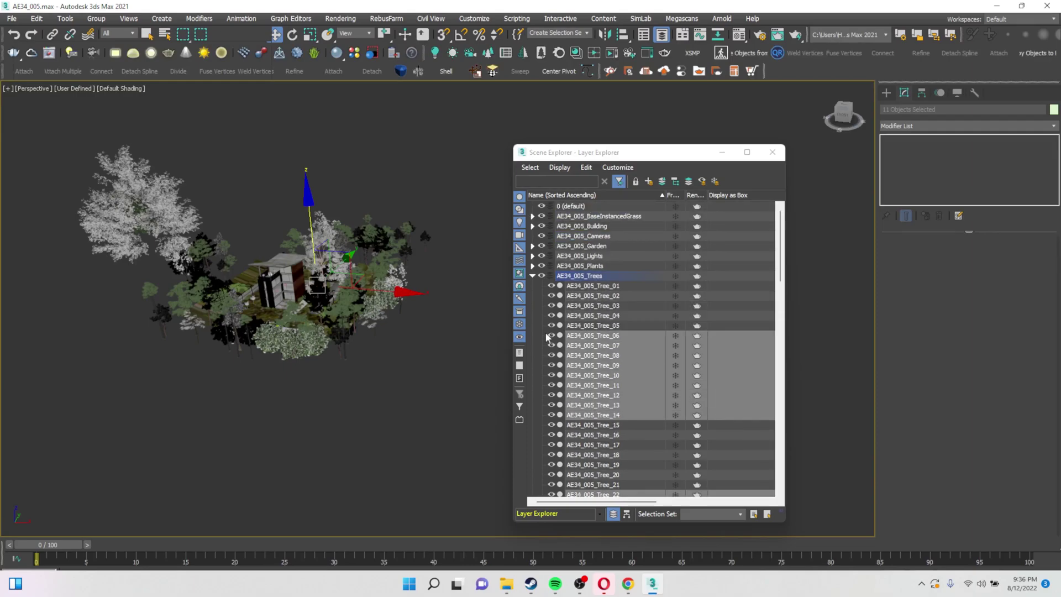
- Collapse the AE34_005_Trees layer and turn off Auto-Expand to Selection in the Layer Explorer
click(532, 276)
click(560, 167)
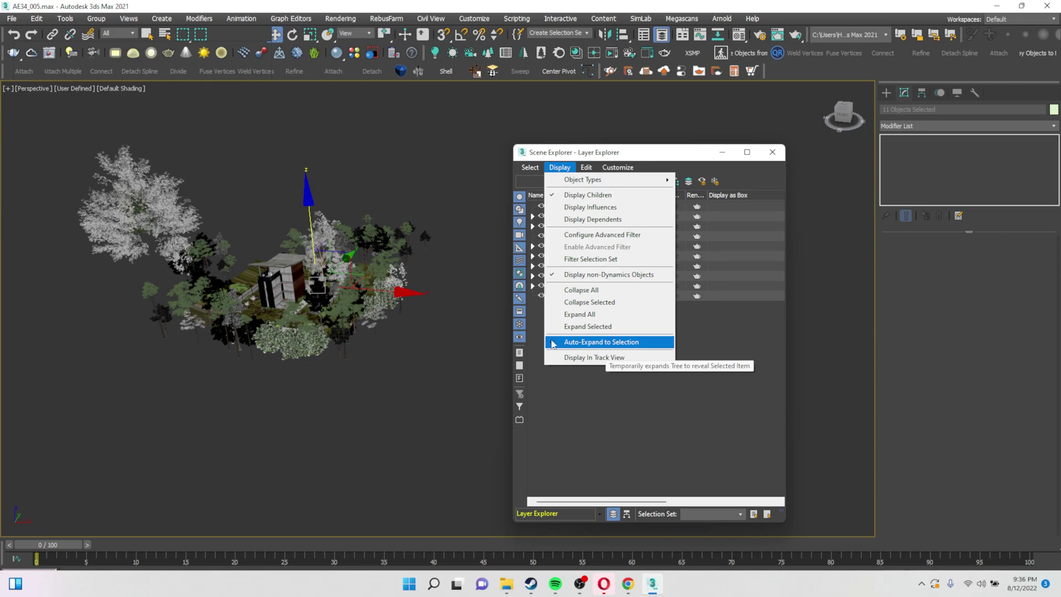
click(586, 341)
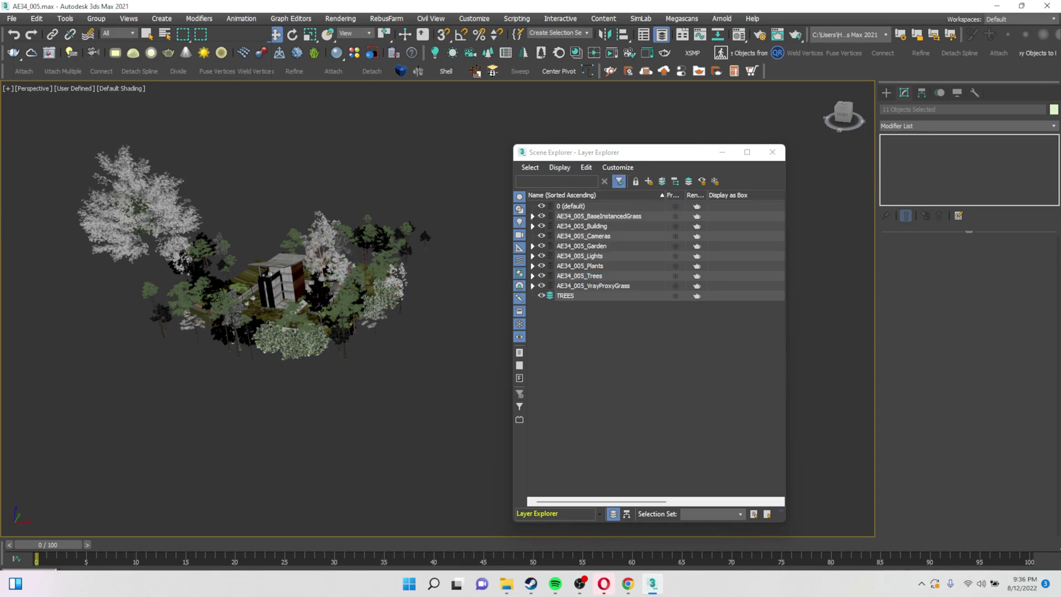
- Select sample trees around the house, extend the selection to all similar objects, and test-lift them to reveal missed trees
click(119, 223)
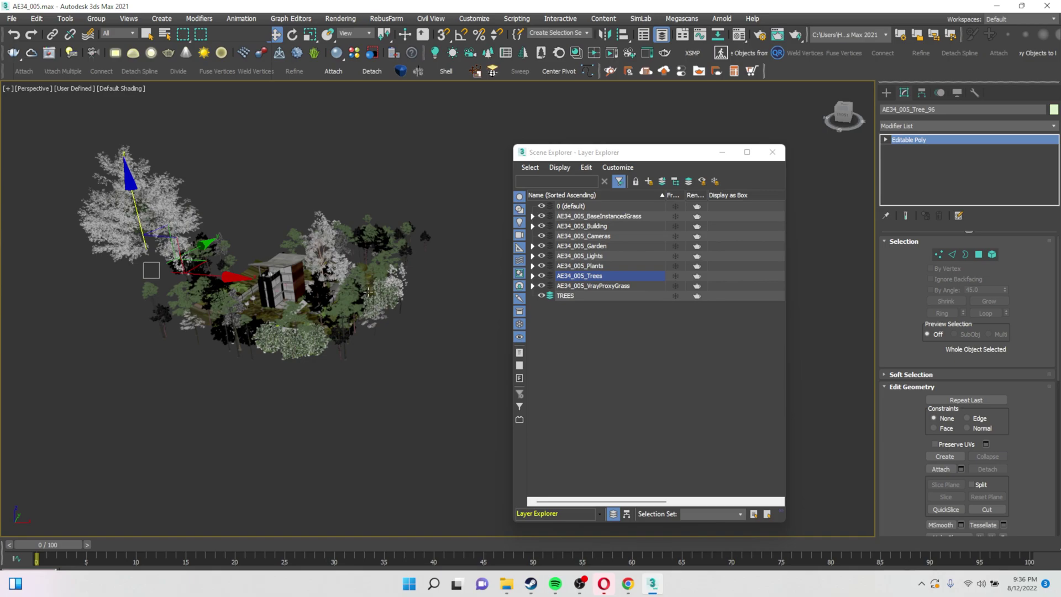
ctrl+click(367, 291)
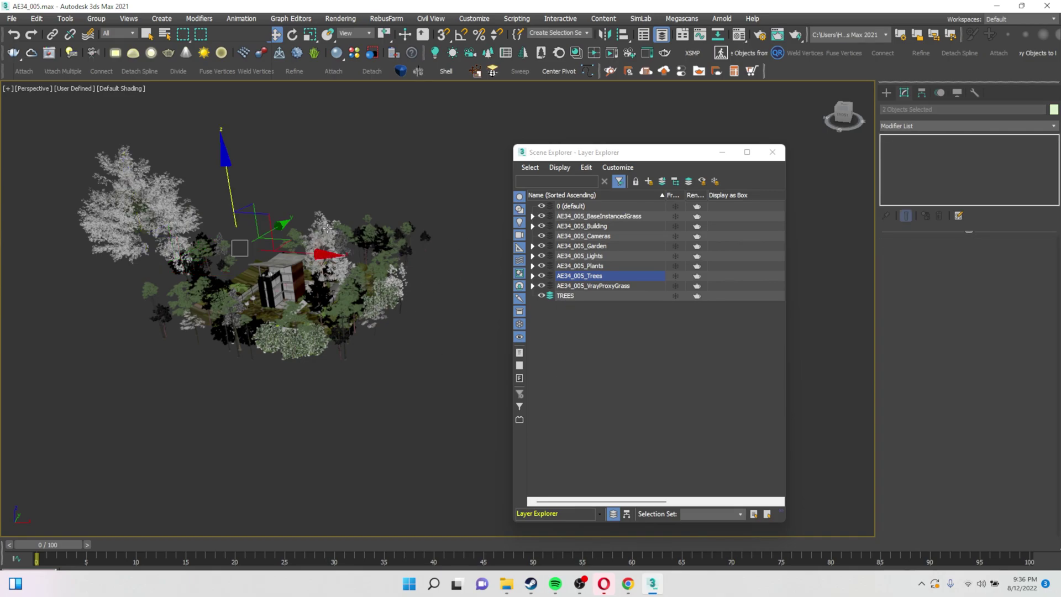
ctrl+click(392, 248)
ctrl+click(387, 299)
ctrl+click(301, 345)
key(ctrl+q)
drag(304, 200, 286, 151)
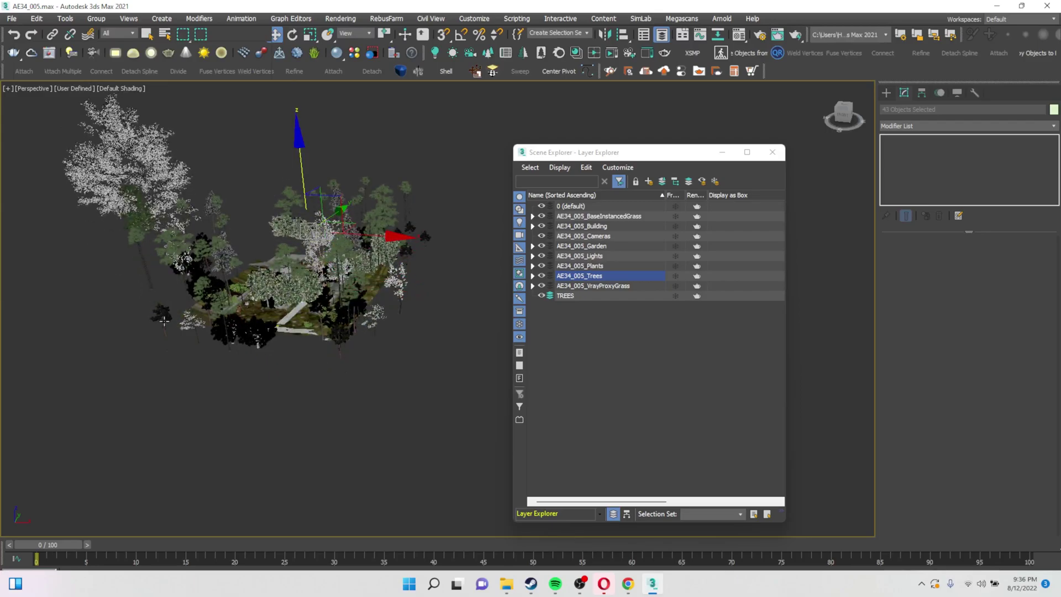
- Add the missed trees at the front of the plot to the selection and test-lift it to reveal others
scroll(164, 319, up, 3)
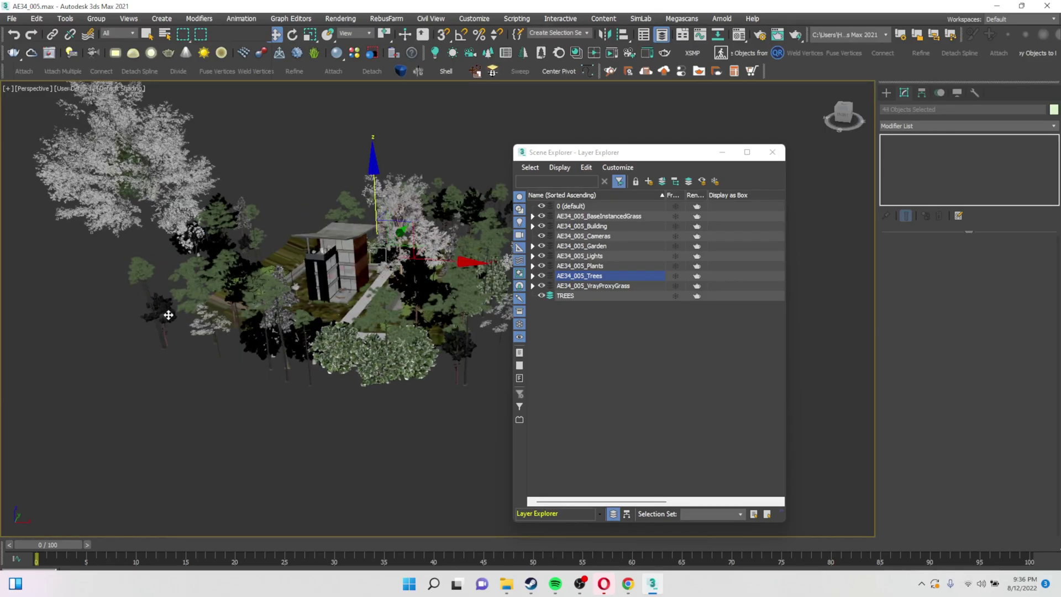
ctrl+click(210, 327)
ctrl+click(258, 345)
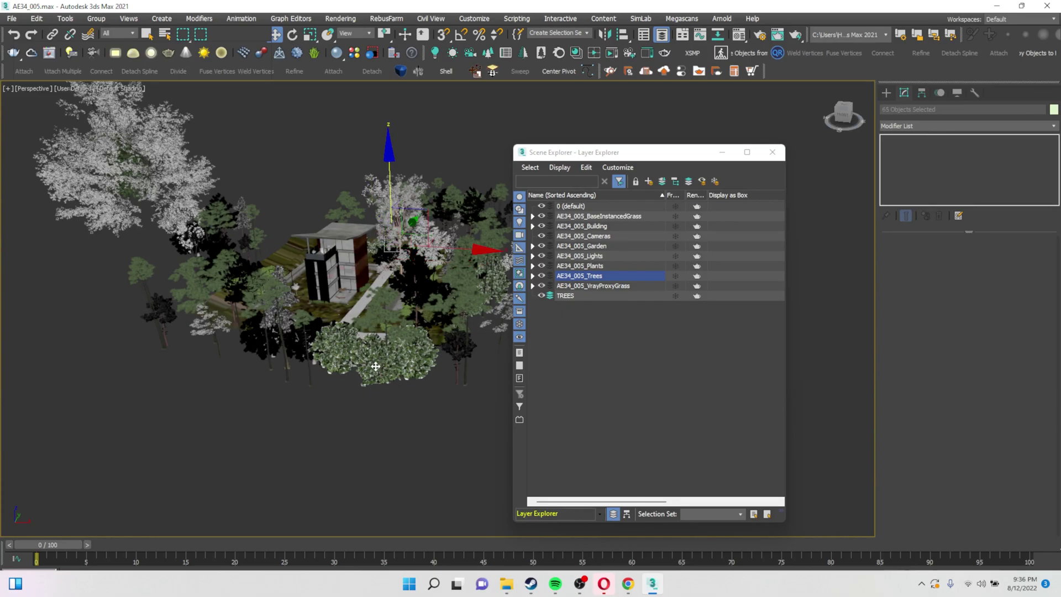
middle_drag(445, 286, 376, 304)
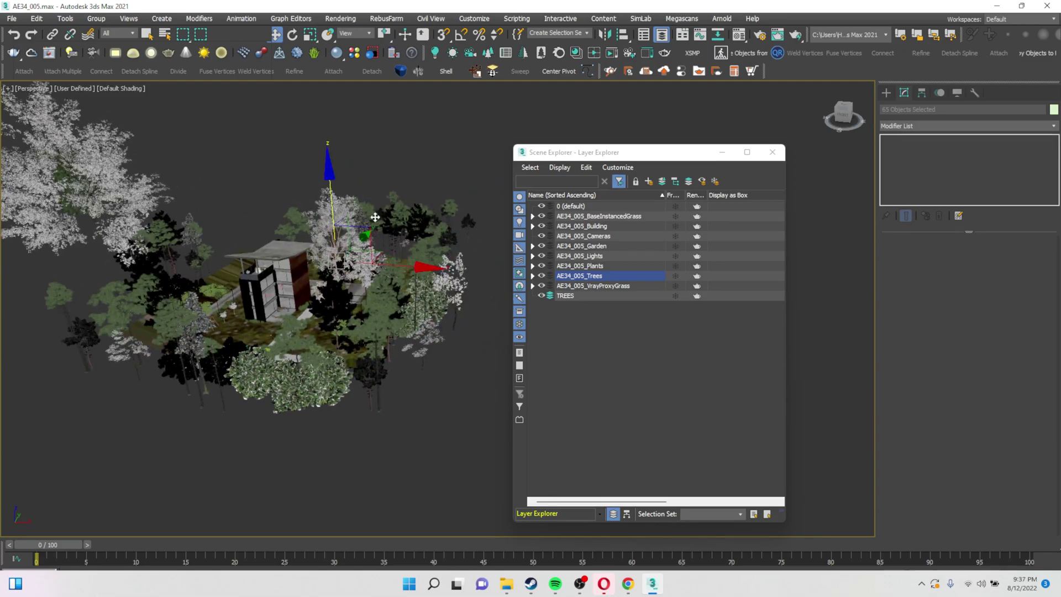
alt+middle_drag(357, 204, 325, 111)
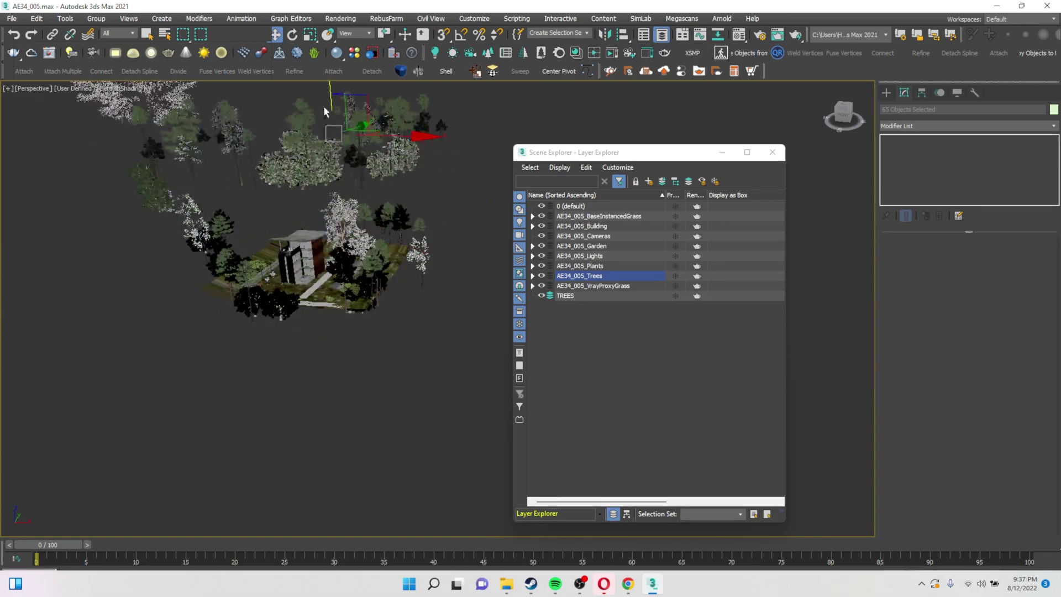
alt+middle_drag(392, 244, 391, 217)
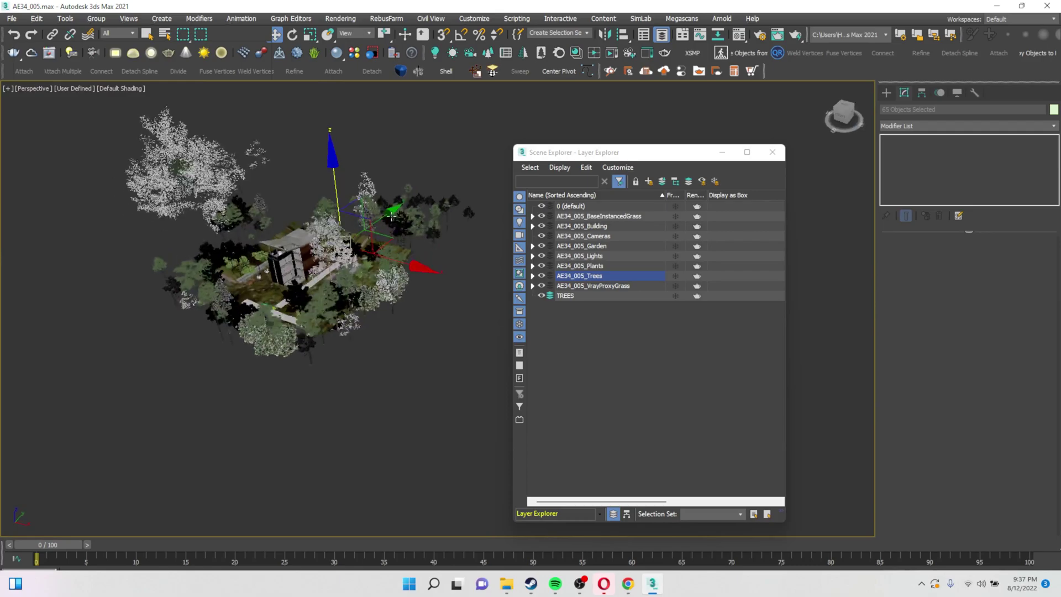
- Add the missed trees along the terrain's far edge to the selection and raise the selected trees above the house
scroll(391, 215, up, 5)
ctrl+drag(485, 122, 283, 246)
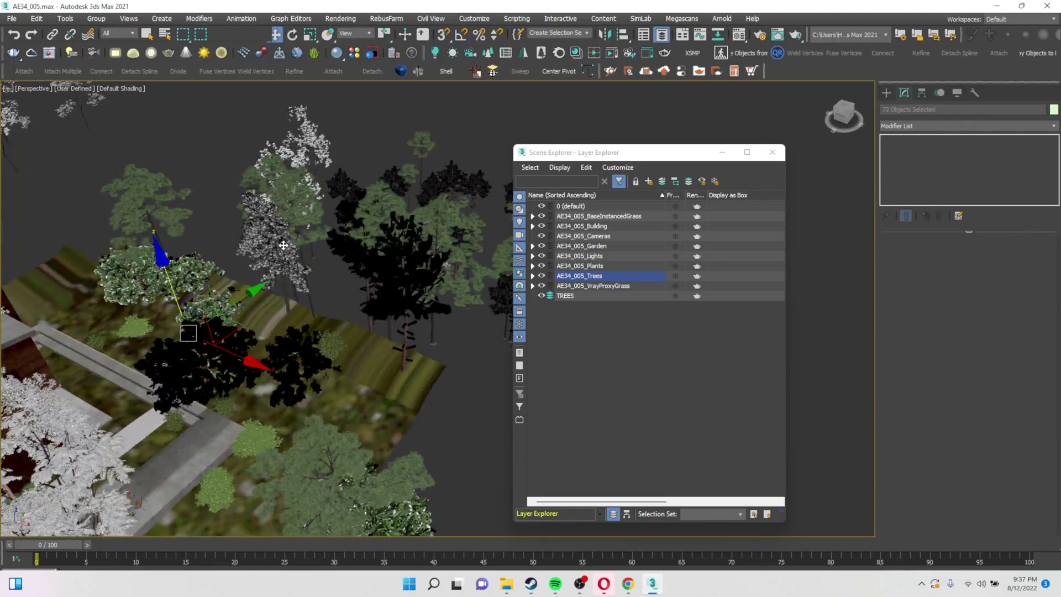
ctrl+click(283, 245)
scroll(268, 262, down, 8)
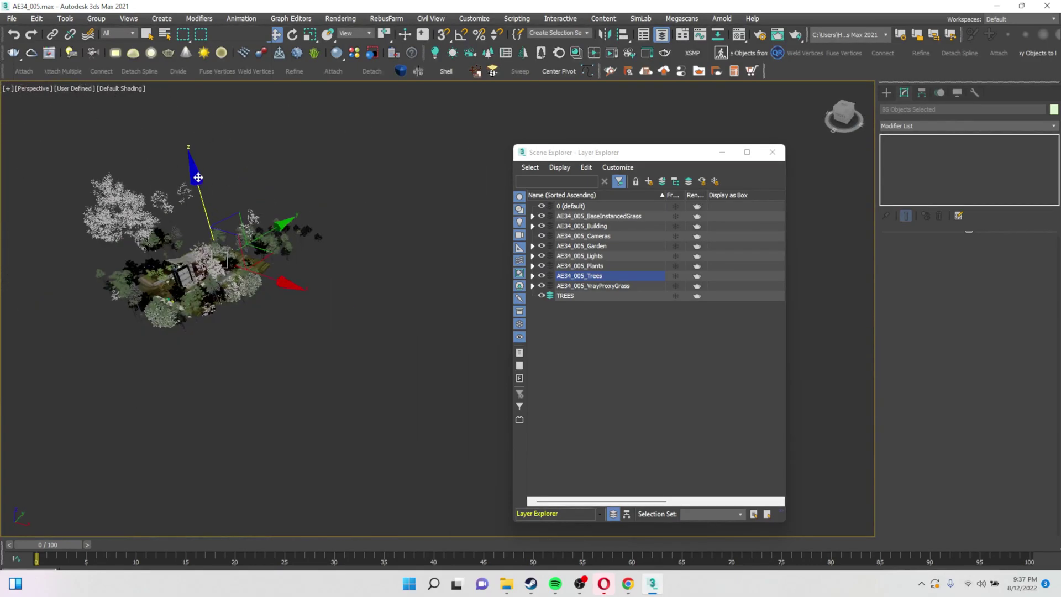
drag(198, 177, 186, 122)
- Add the remaining dark trees around the house to the tree selection
scroll(260, 294, up, 3)
middle_drag(272, 294, 401, 308)
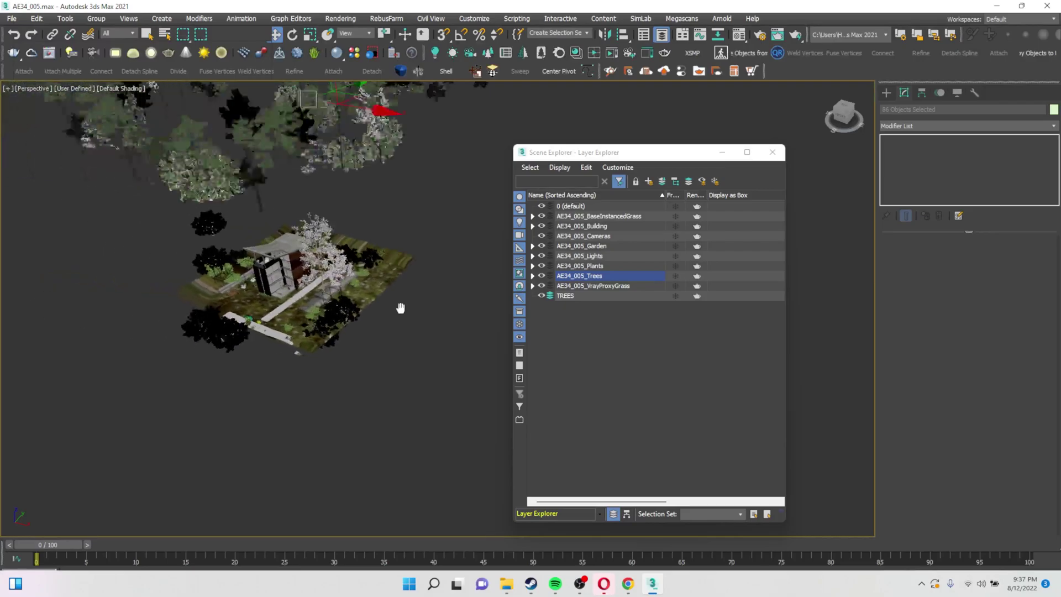
scroll(400, 307, up, 5)
scroll(312, 397, up, 4)
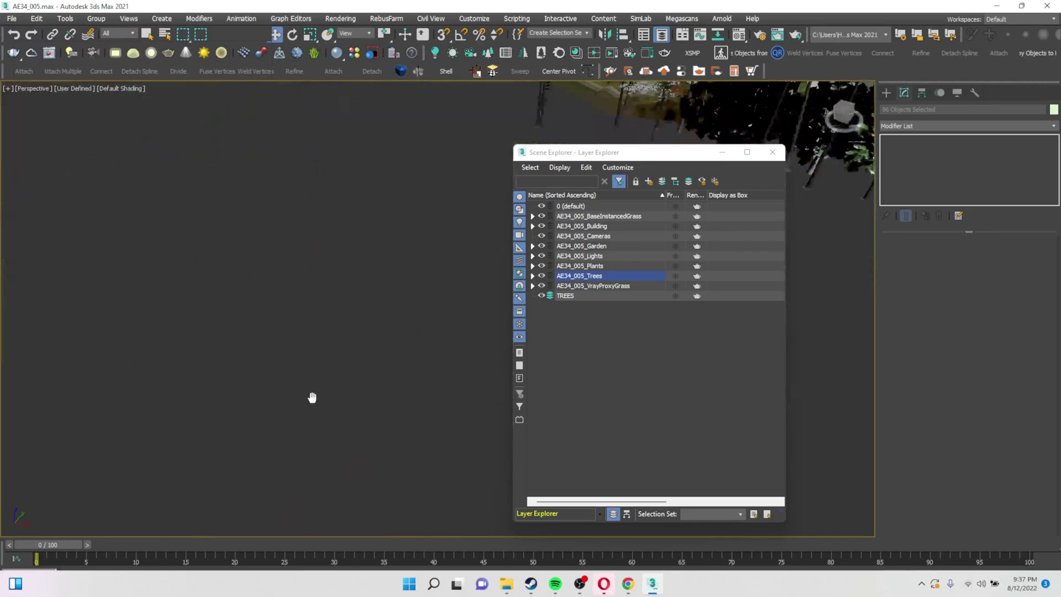
middle_drag(313, 397, 166, 458)
ctrl+click(333, 333)
- Raise all selected trees above the house to inspect what is left, and undo the move
drag(333, 333, 333, 184)
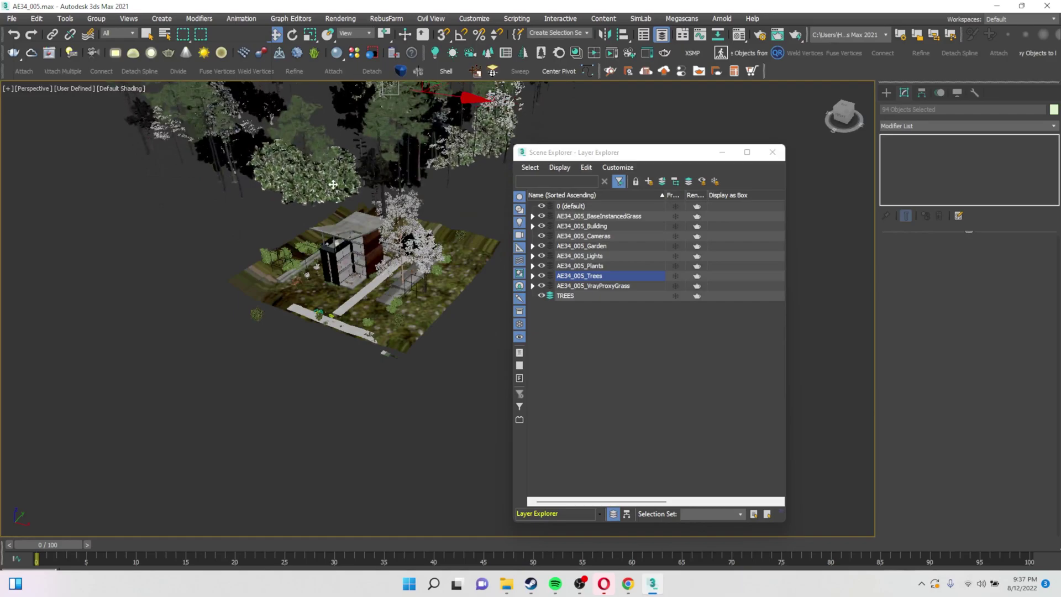
alt+middle_drag(333, 184, 346, 163)
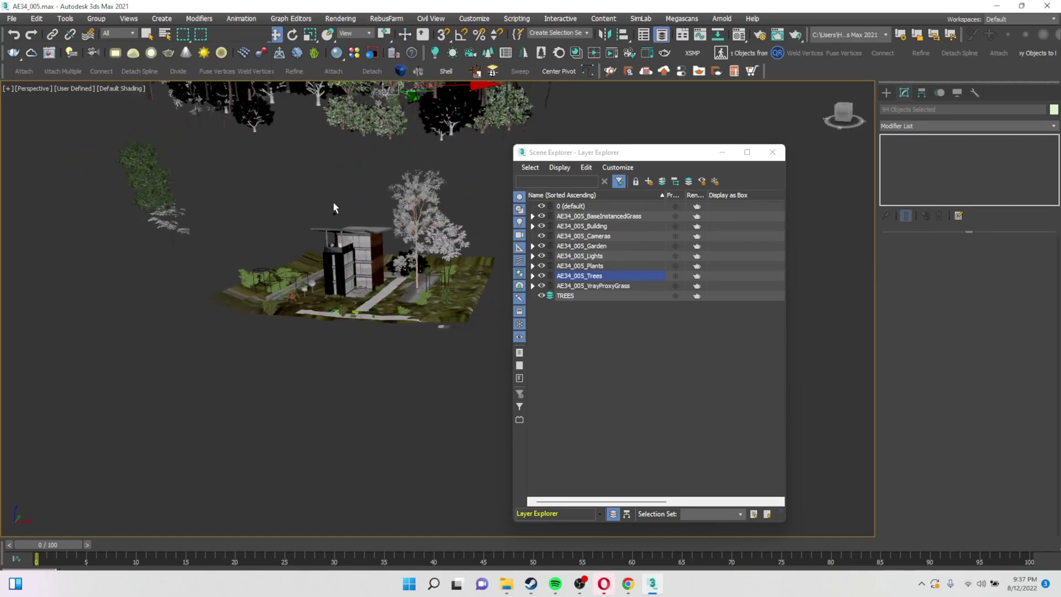
key(ctrl+z)
alt+middle_drag(332, 201, 276, 286)
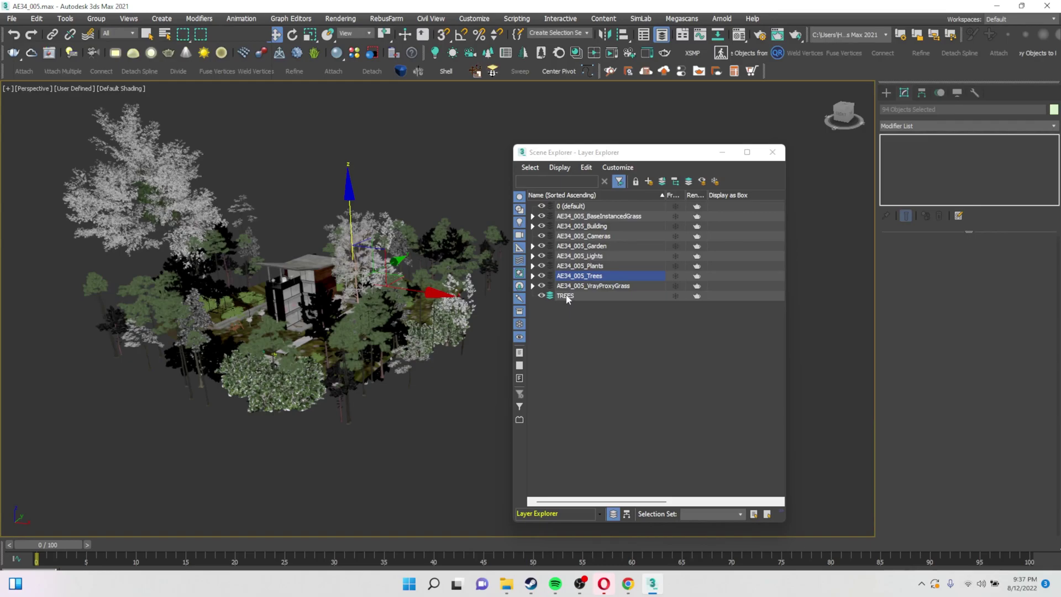
- Highlight the TREES layer and restore the previous tree selection in the scene
click(568, 299)
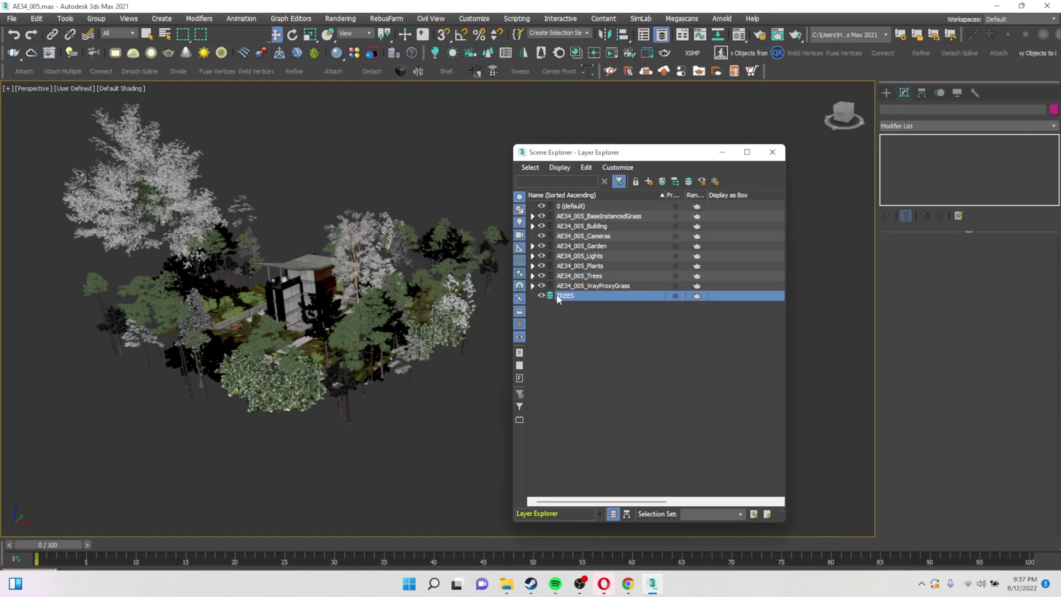
key(ctrl+z)
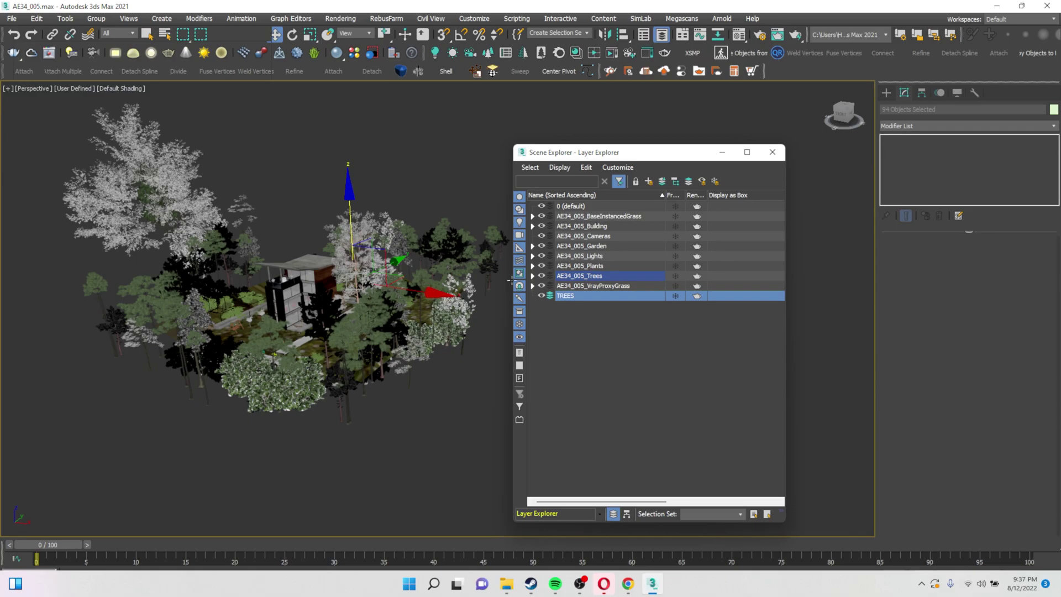
click(549, 286)
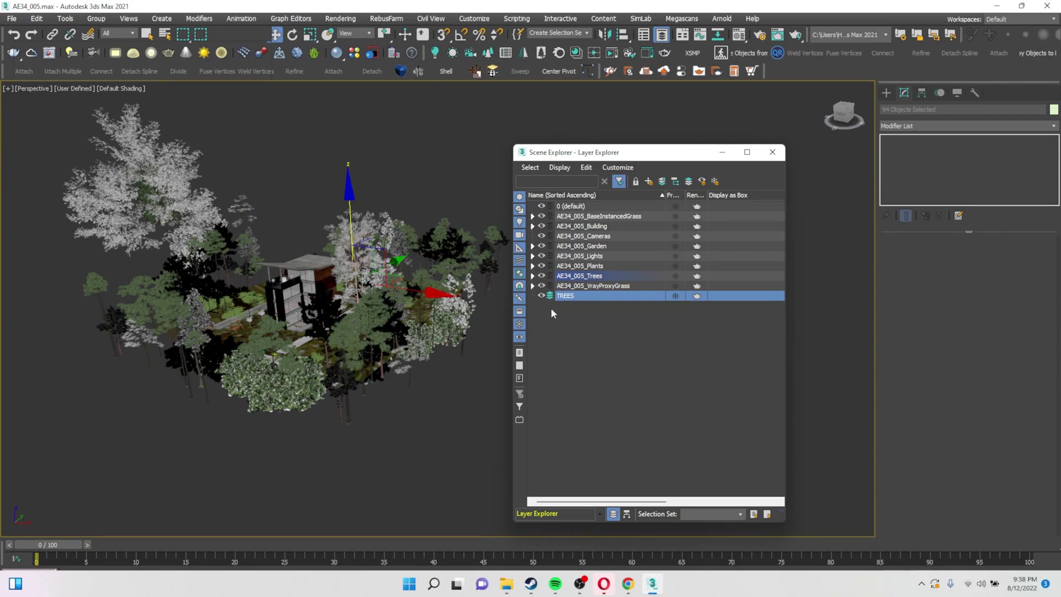
- Add the selected trees to the TREES layer and look through the layer's contents
click(662, 185)
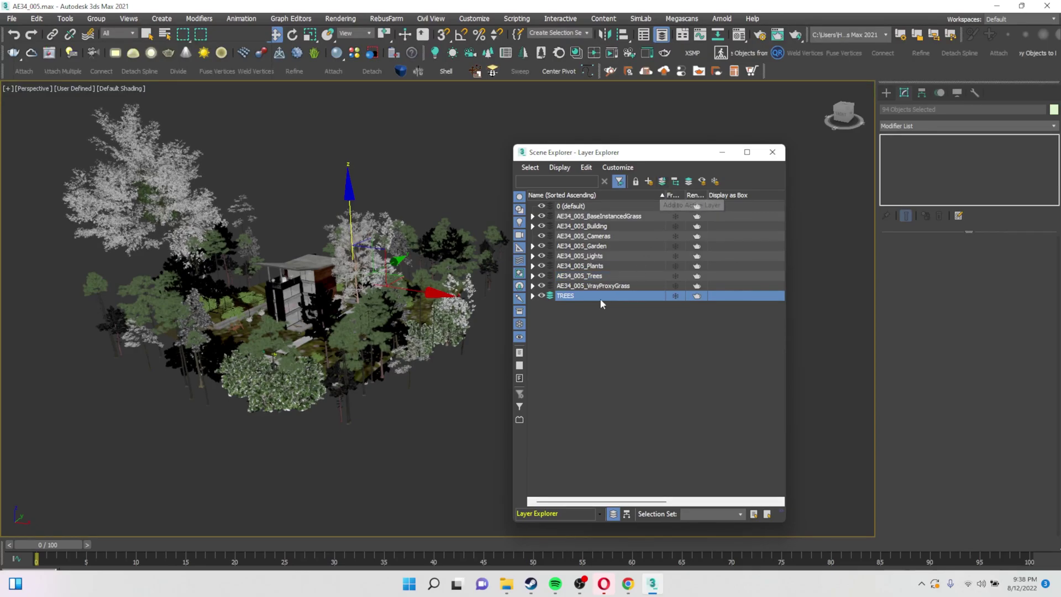
click(532, 296)
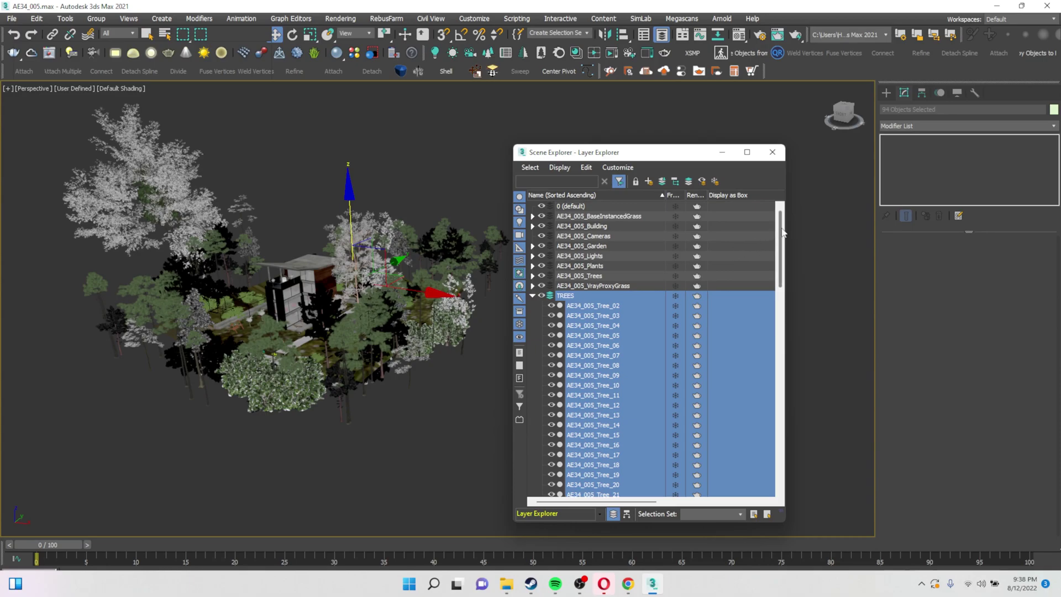
mouse_move(780, 234)
mouse_down()
mouse_move(780, 448)
mouse_move(780, 238)
mouse_up()
click(532, 296)
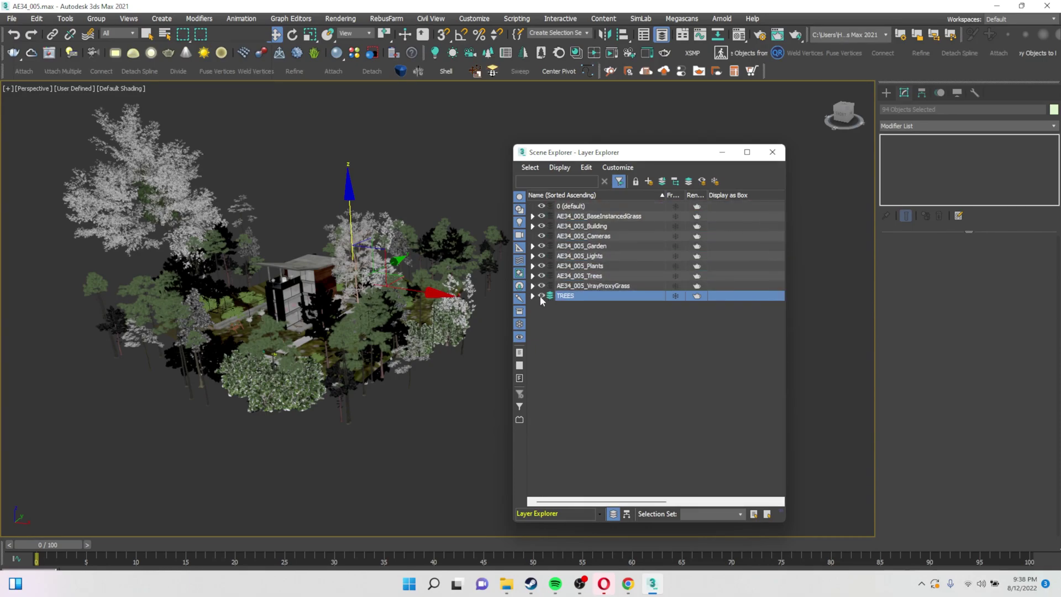
- Hide the TREES layer and select leftover trees: the two outside the terrain, the pale tree beside the house and the dark one by the path
click(541, 295)
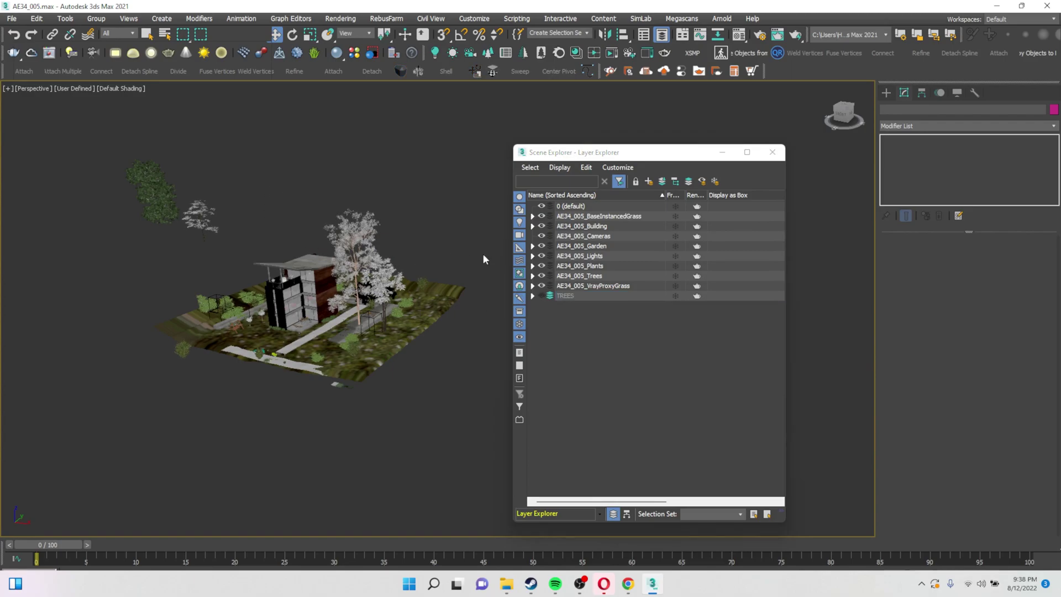
alt+middle_drag(319, 282, 376, 272)
click(271, 160)
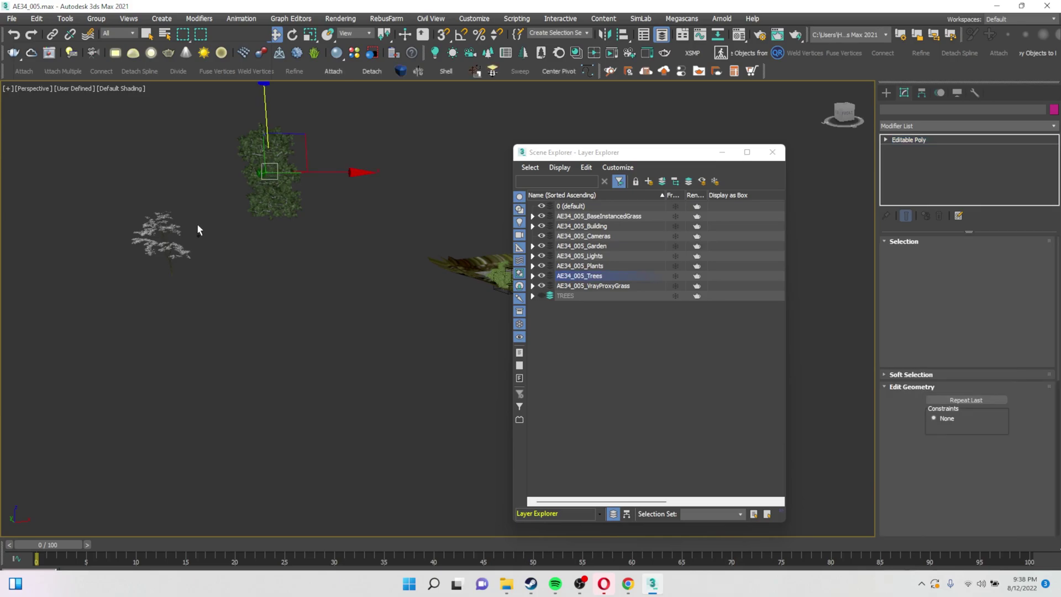
ctrl+drag(182, 194, 125, 293)
middle_drag(253, 242, 20, 236)
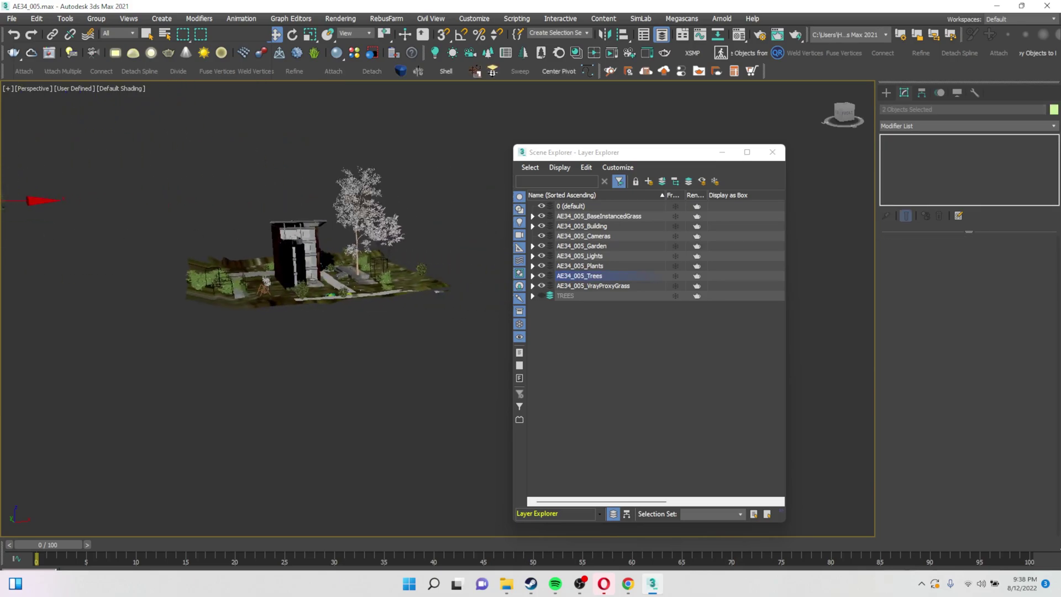
ctrl+click(356, 210)
scroll(354, 252, up, 5)
scroll(354, 252, down, 2)
scroll(278, 271, up, 1)
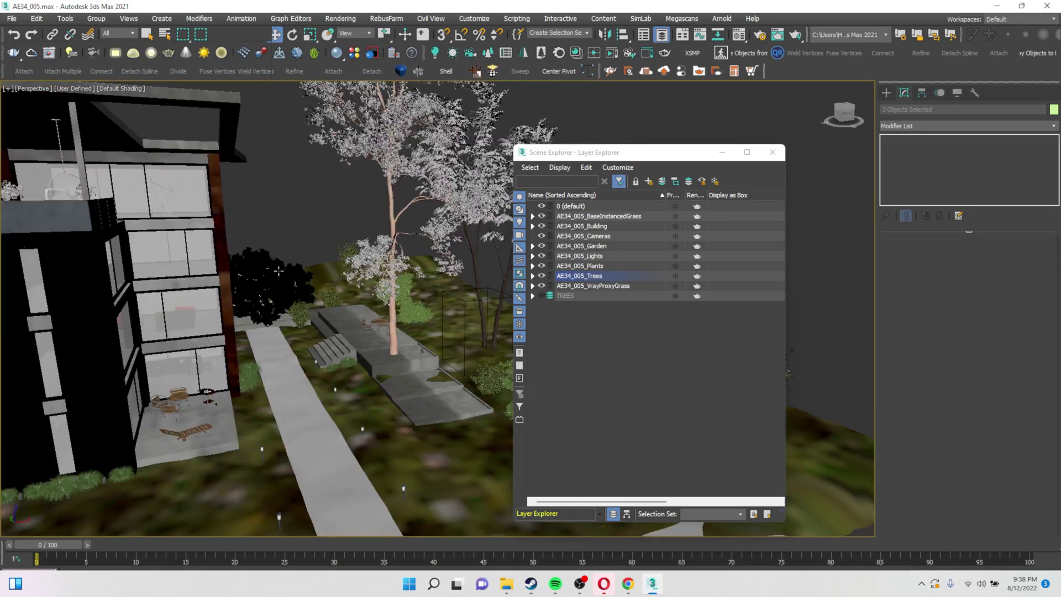
ctrl+click(278, 271)
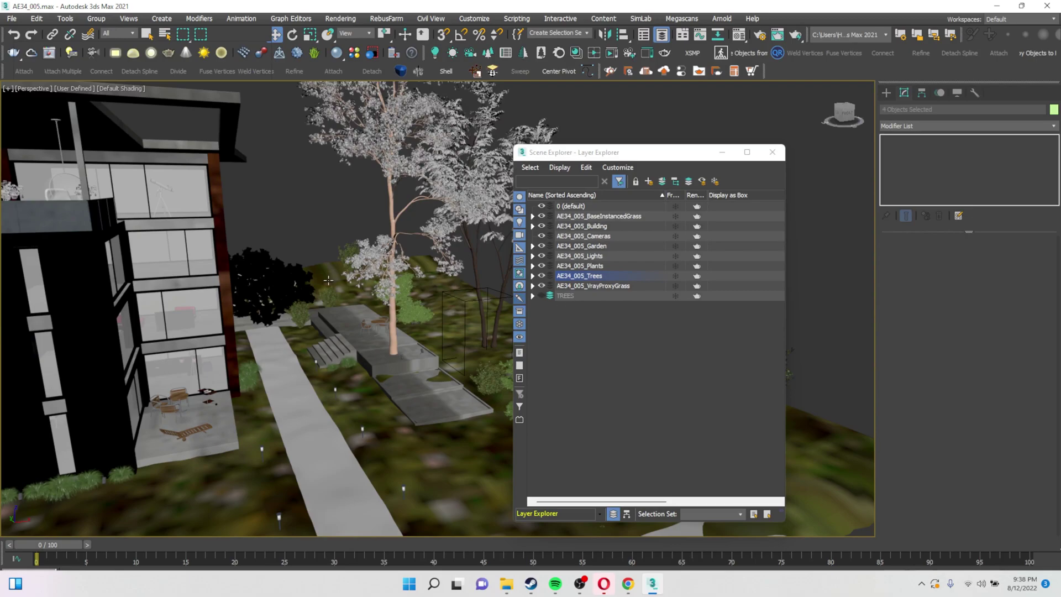
scroll(348, 279, down, 6)
double_click(569, 296)
click(570, 296)
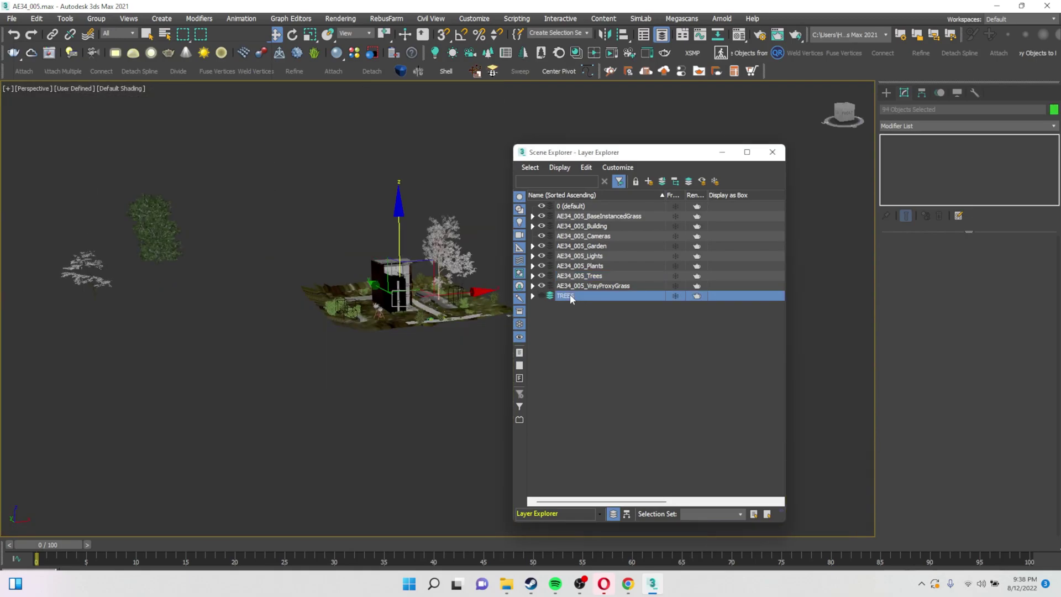
click(309, 191)
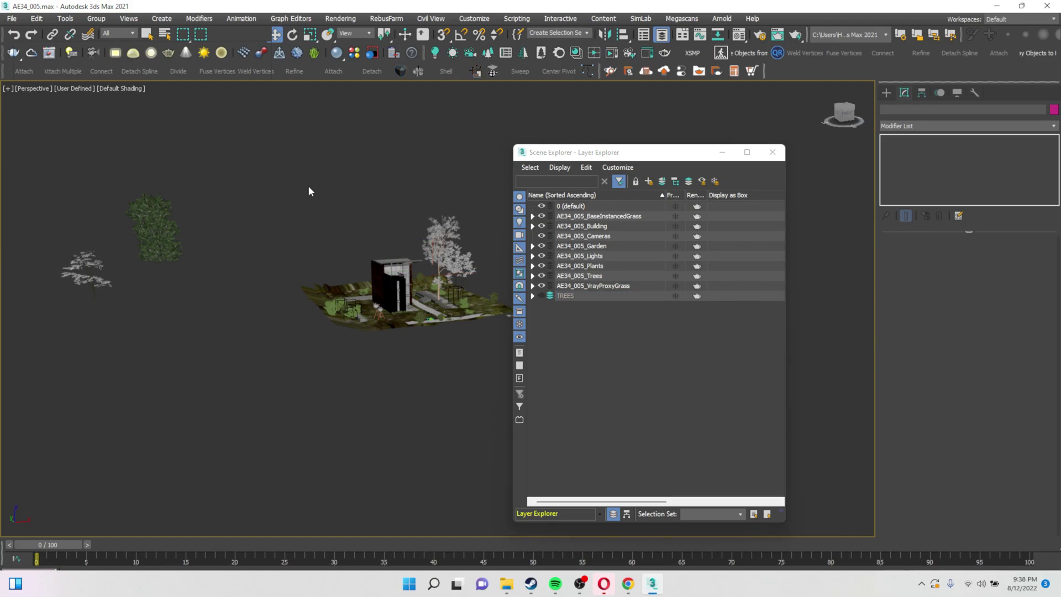
key(ctrl+z)
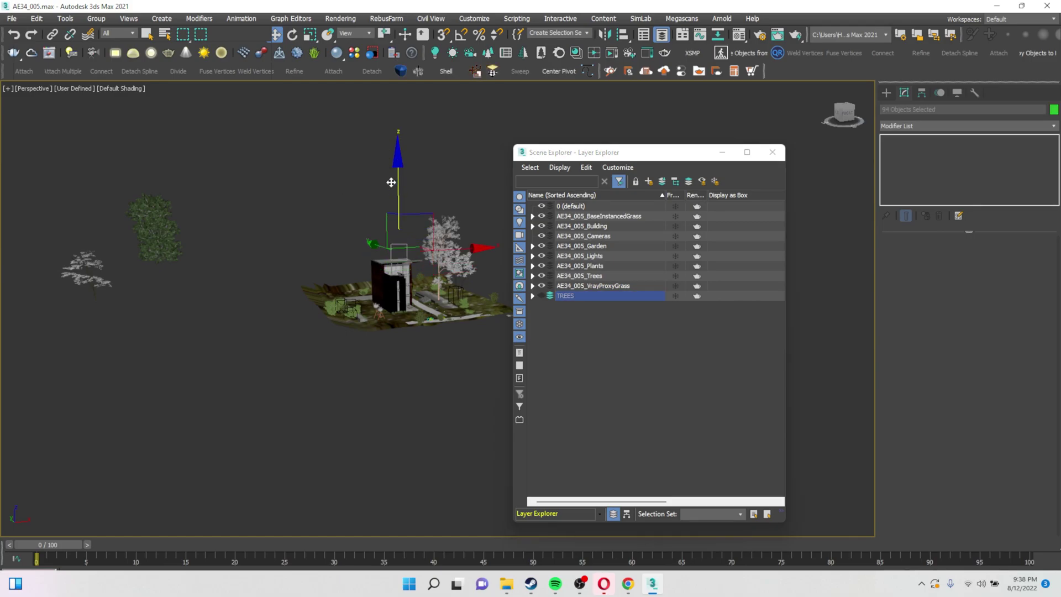
scroll(364, 207, down, 3)
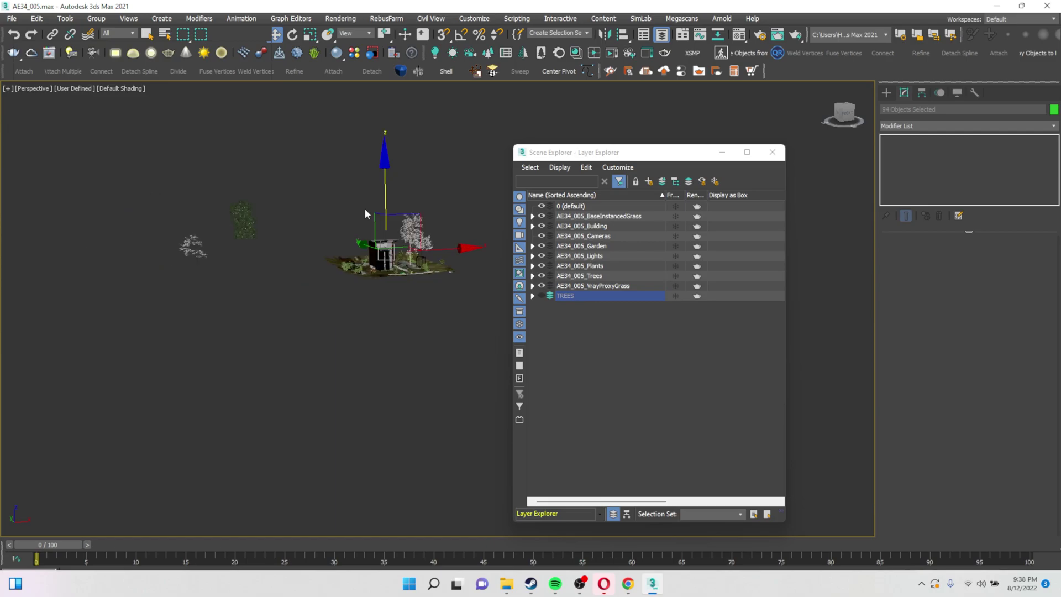
key(ctrl+z)
drag(304, 176, 288, 135)
key(ctrl+z)
- Add the remaining pale trees near the house to the selection and move all selected trees into the hidden TREES layer
alt+click(414, 243)
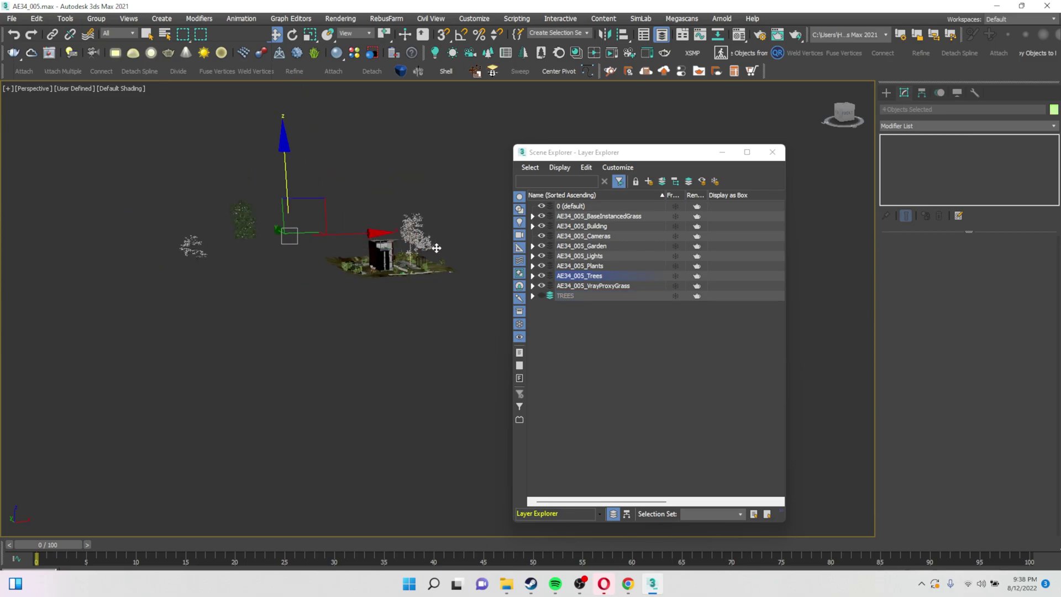
scroll(435, 246, up, 3)
ctrl+click(420, 240)
drag(227, 157, 201, 78)
key(ctrl+z)
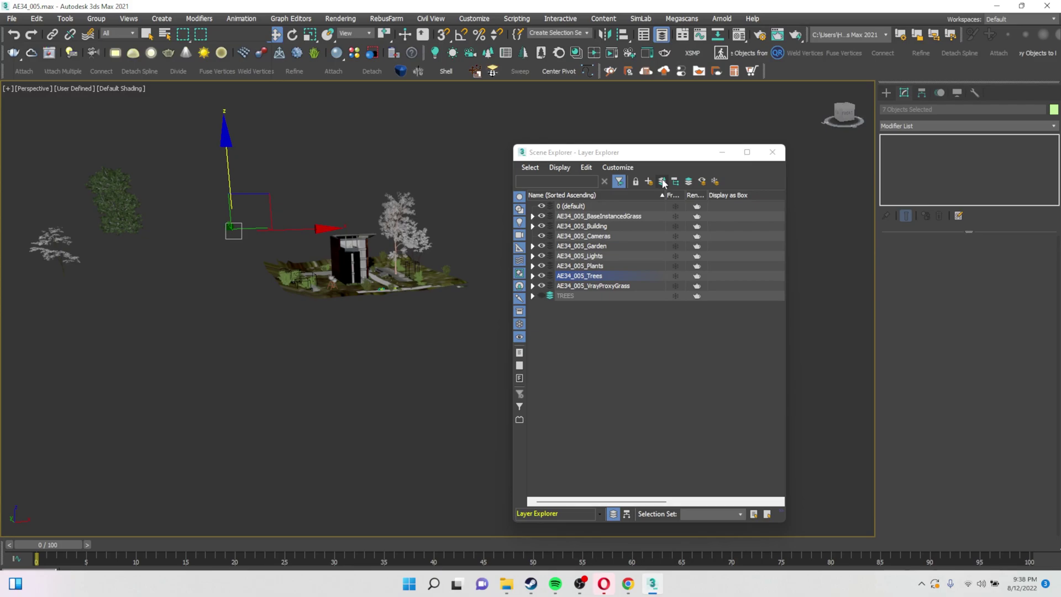
click(662, 182)
alt+middle_drag(394, 217, 359, 248)
click(441, 268)
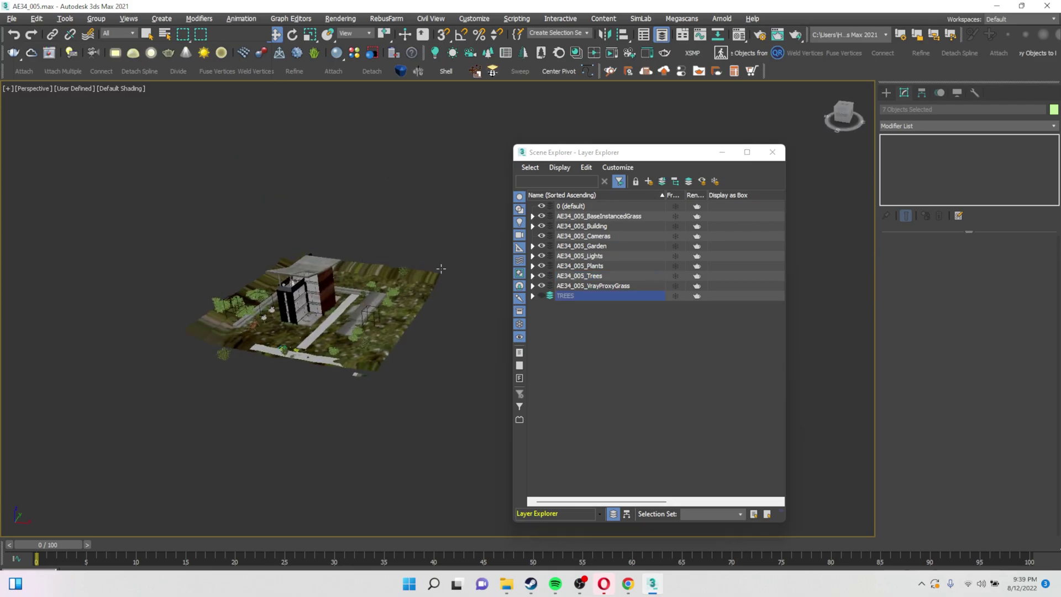
click(559, 301)
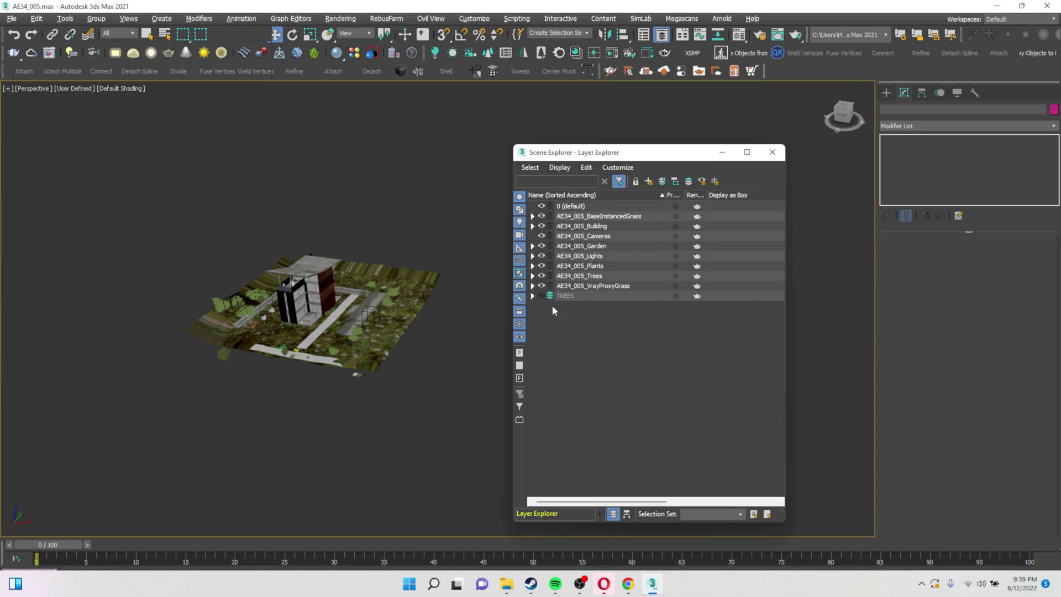
- Examine the house, the grass ground and the garden around it for objects to organise into further layers
scroll(349, 284, up, 3)
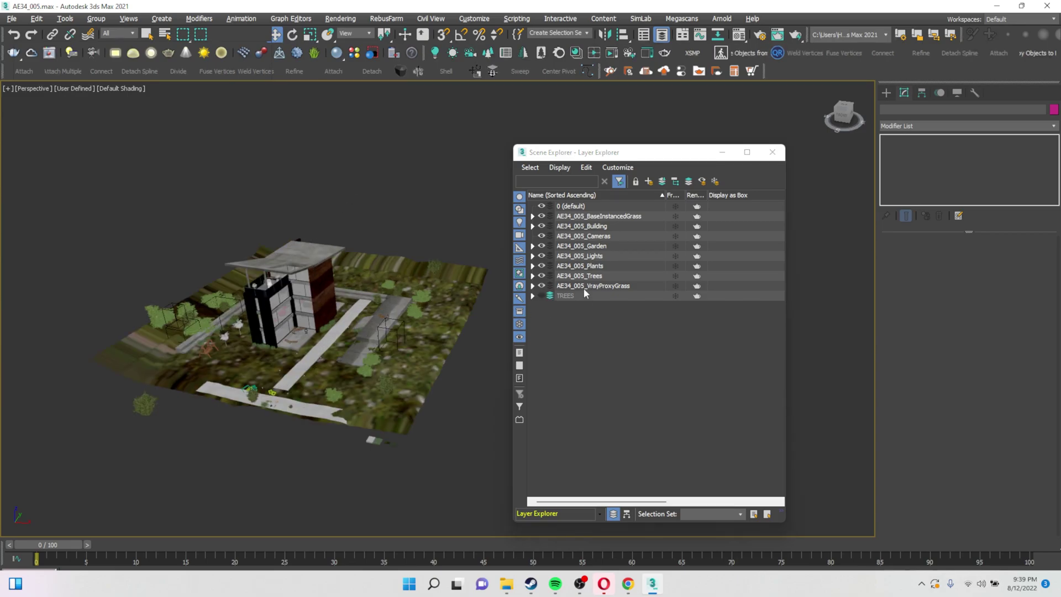
scroll(350, 302, up, 3)
click(299, 284)
alt+middle_drag(299, 284, 411, 122)
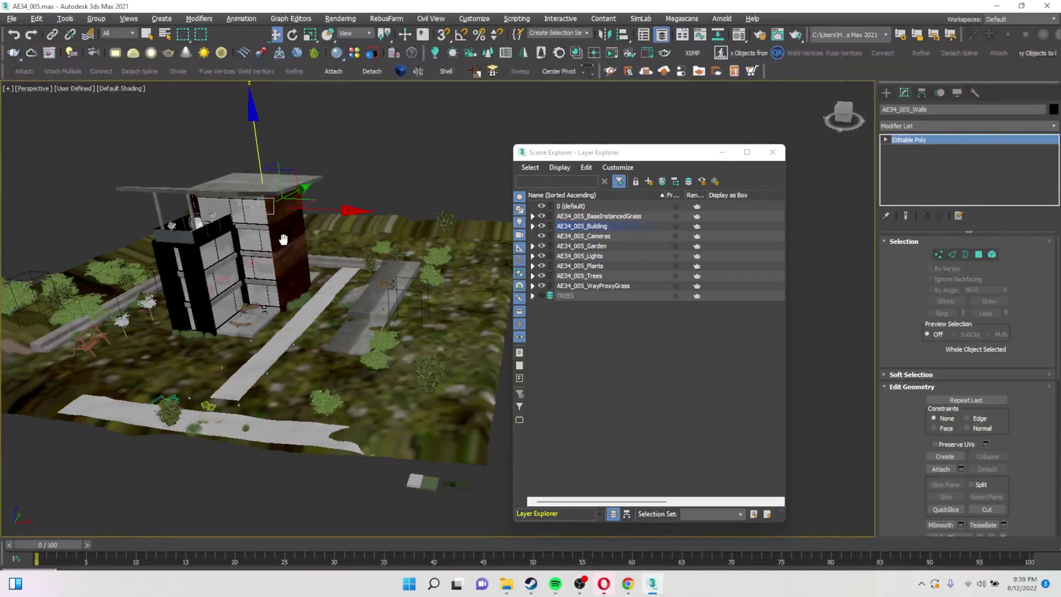
click(403, 257)
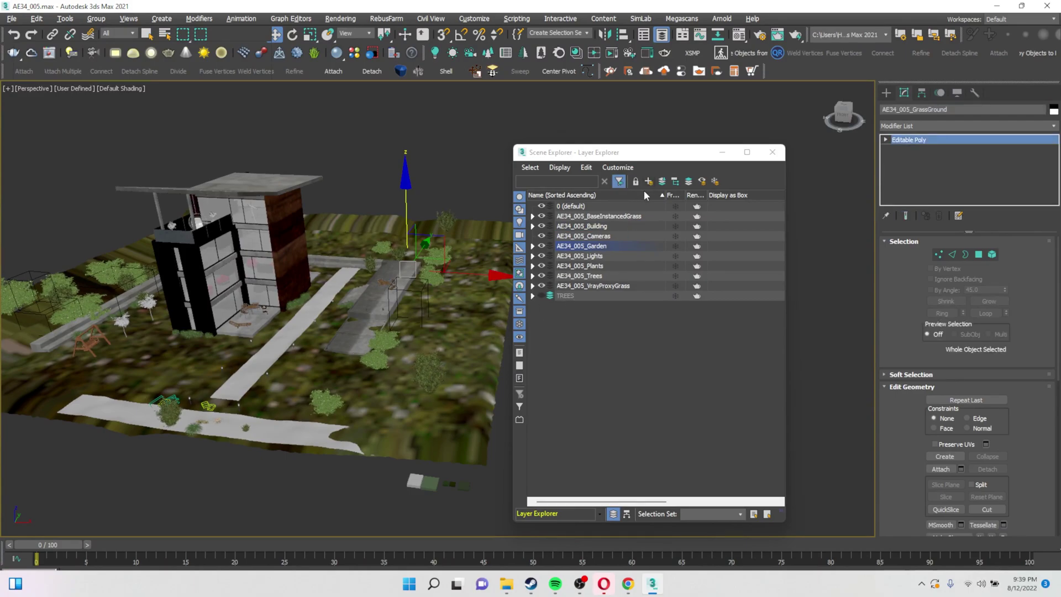
click(457, 153)
middle_drag(406, 258, 345, 266)
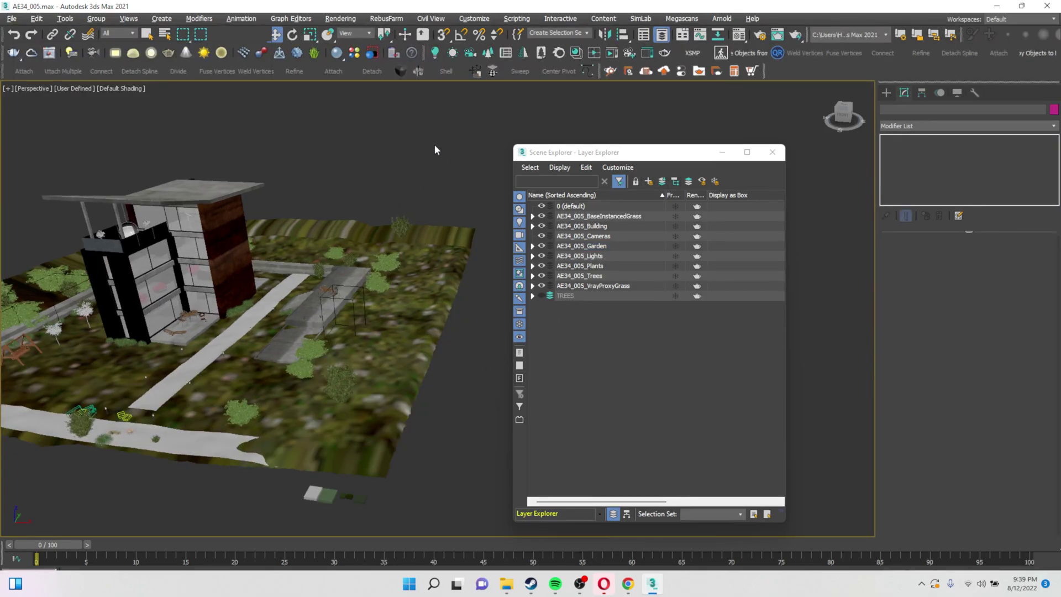
middle_drag(246, 250, 440, 243)
scroll(440, 243, up, 3)
middle_drag(279, 235, 383, 195)
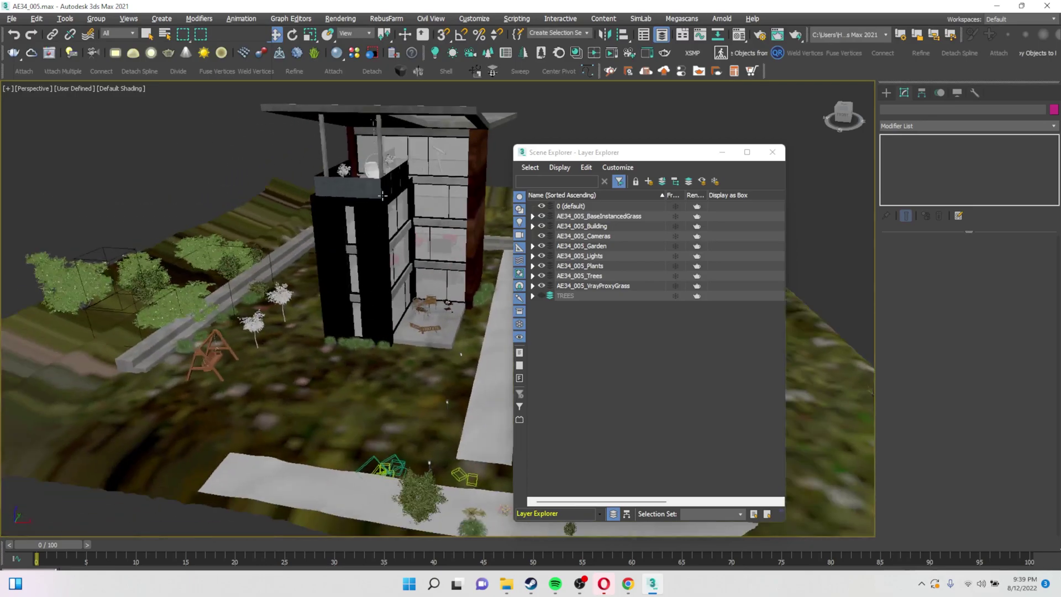
- Show edged faces in the viewport and select the terrain, plants and garden objects on one side of the house
scroll(381, 195, down, 5)
drag(265, 170, 154, 415)
key(F4)
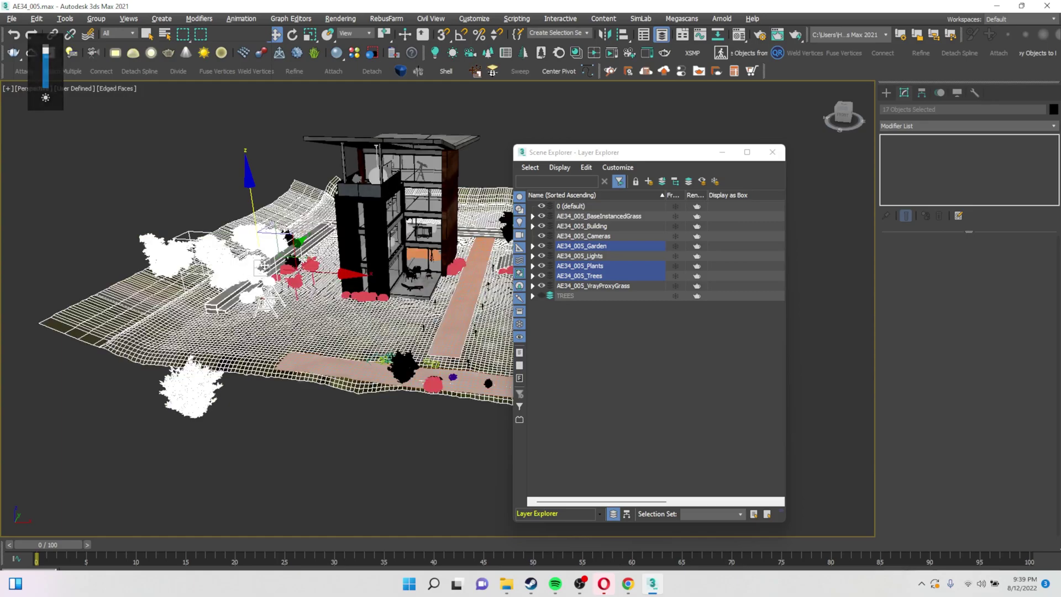
click(244, 189)
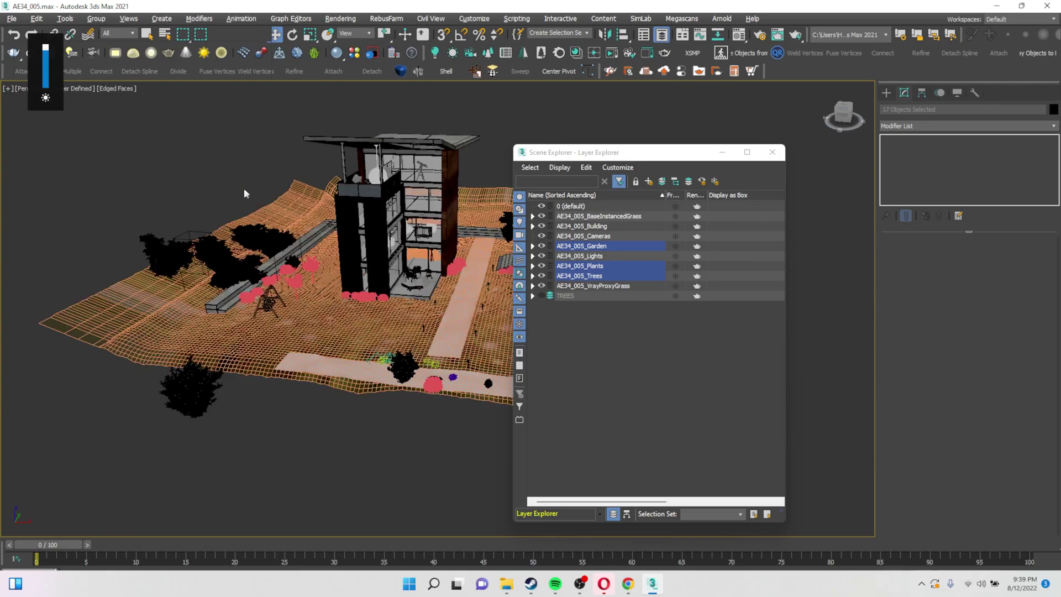
drag(277, 164, 165, 399)
- Extend the selection to the garden objects on the house's other side, and raise the selection temporarily to check for missed objects
middle_drag(196, 387, 77, 390)
middle_drag(232, 381, 65, 385)
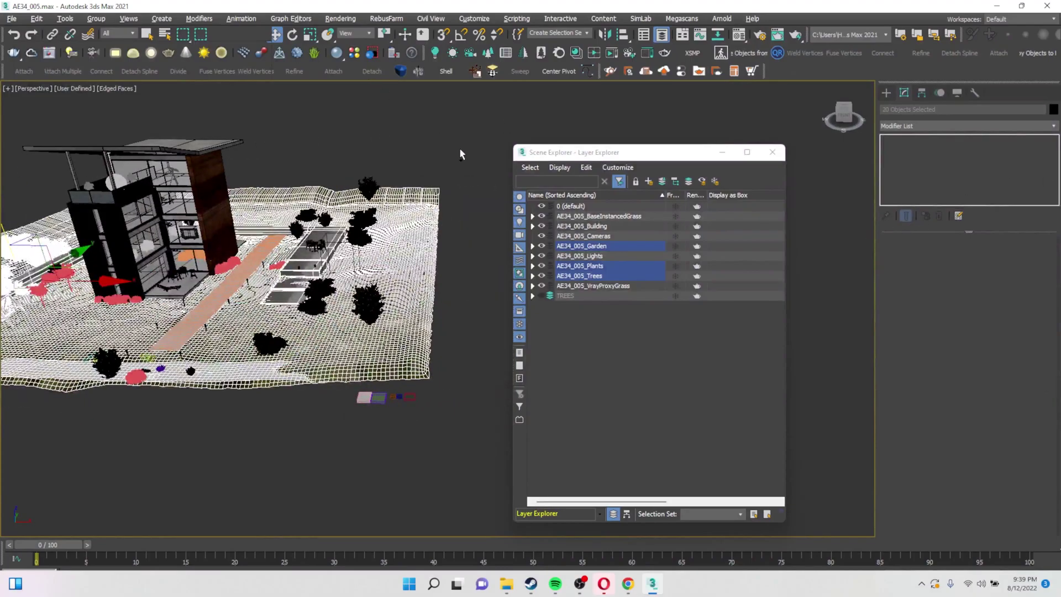
drag(462, 138, 325, 371)
drag(280, 224, 280, 120)
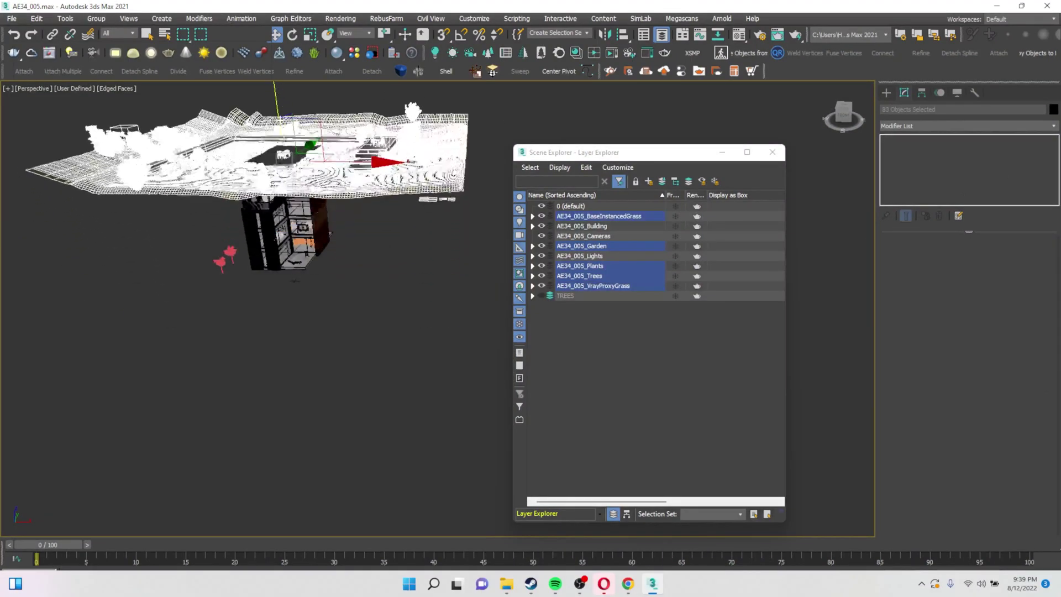
alt+middle_drag(332, 165, 310, 284)
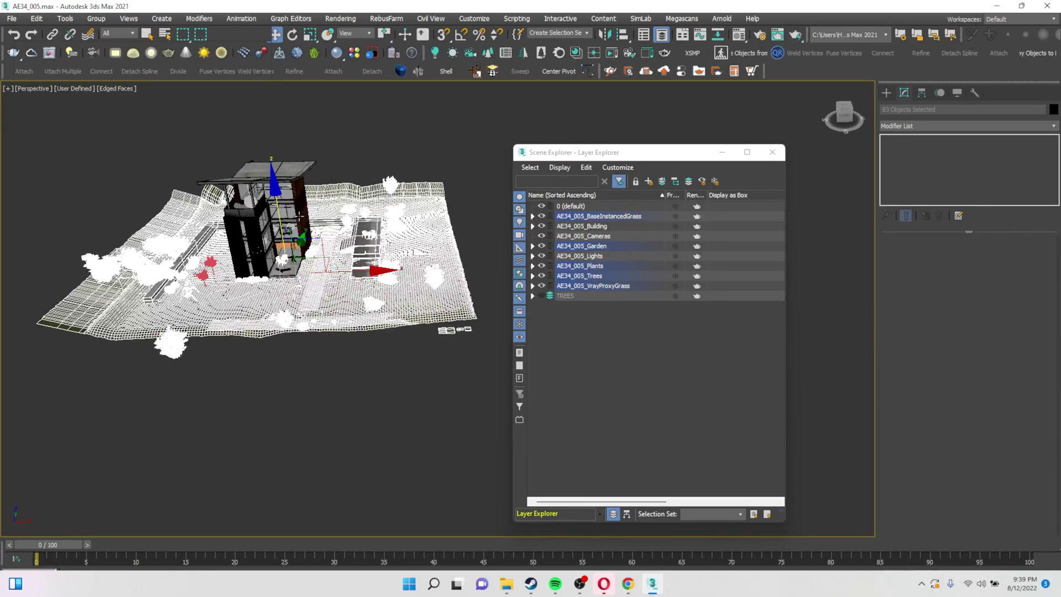
- Create a new layer holding the selected terrain and garden objects, and hide that layer
click(649, 183)
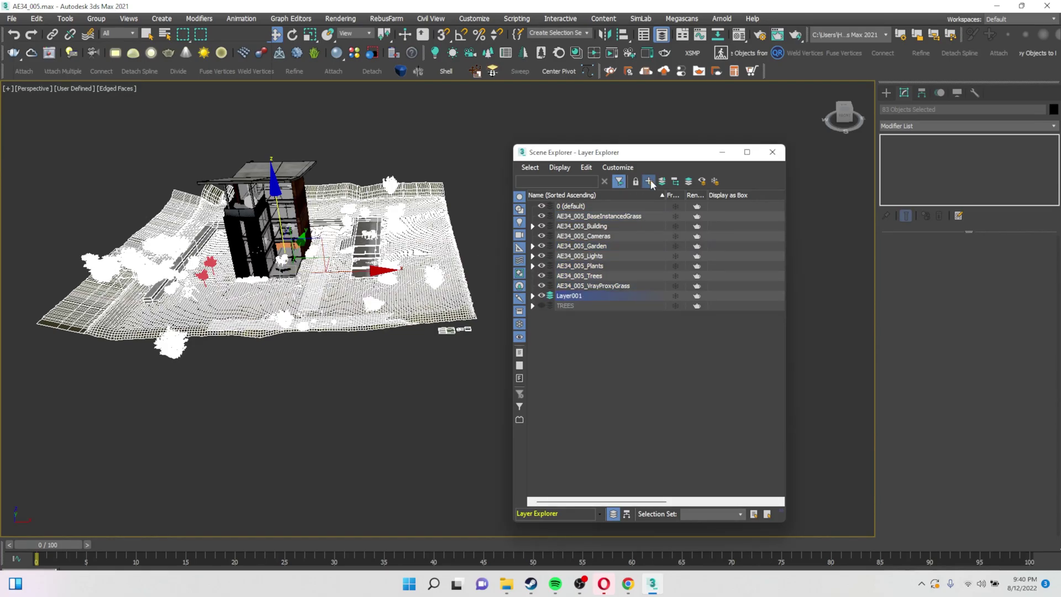
click(570, 299)
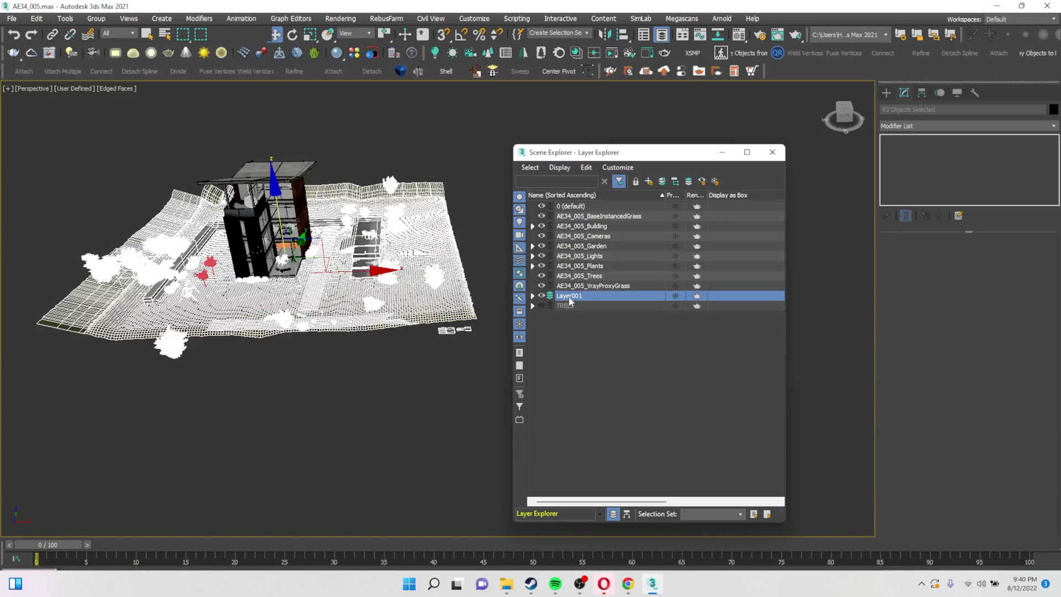
click(541, 296)
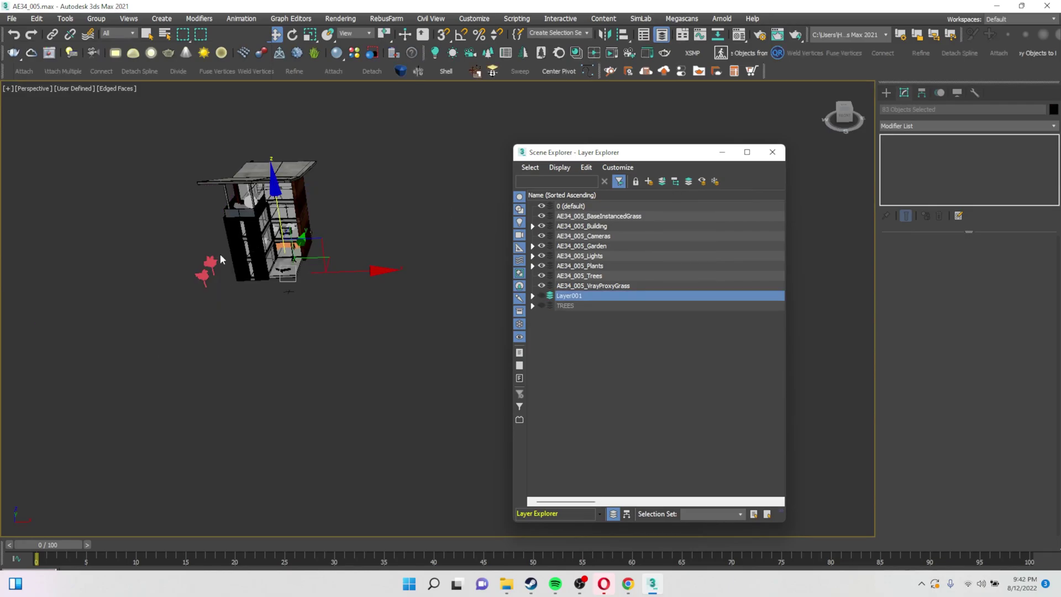
- Select the two leftover red plants beside the house and put them in a new layer nested inside Layer001
click(213, 262)
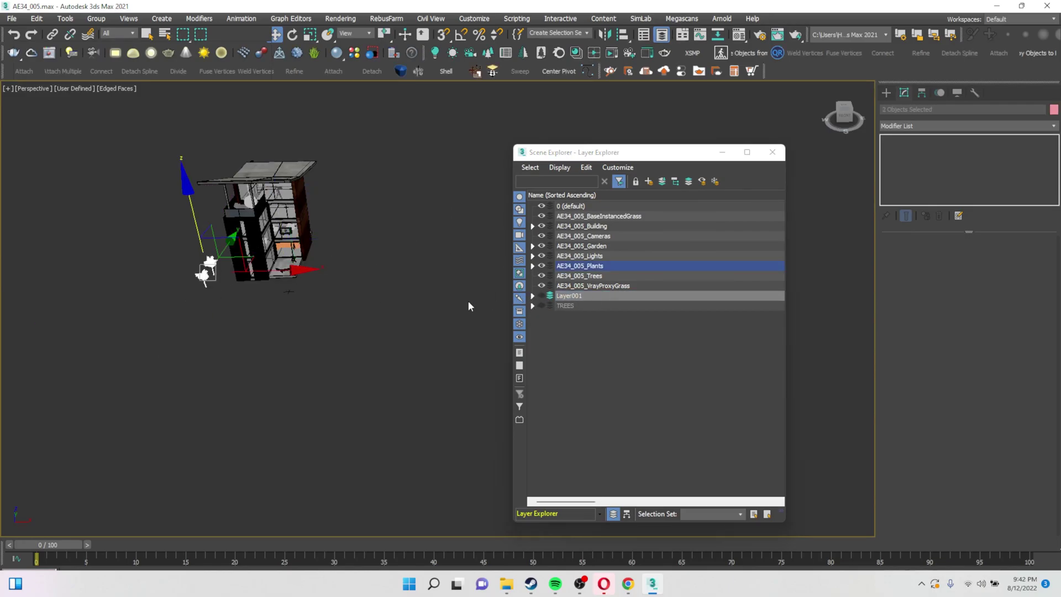
click(648, 181)
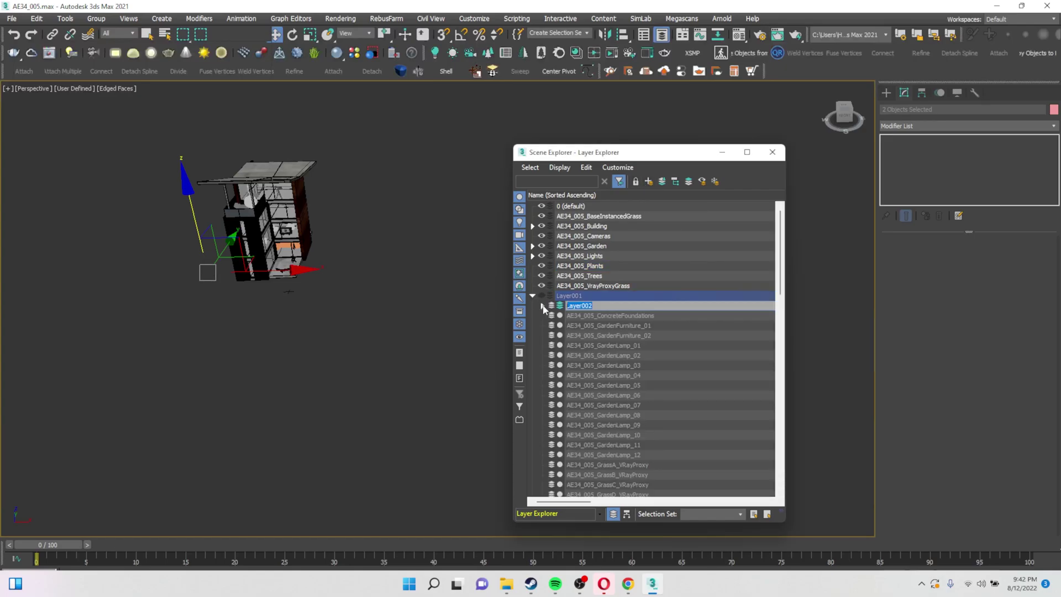
click(534, 295)
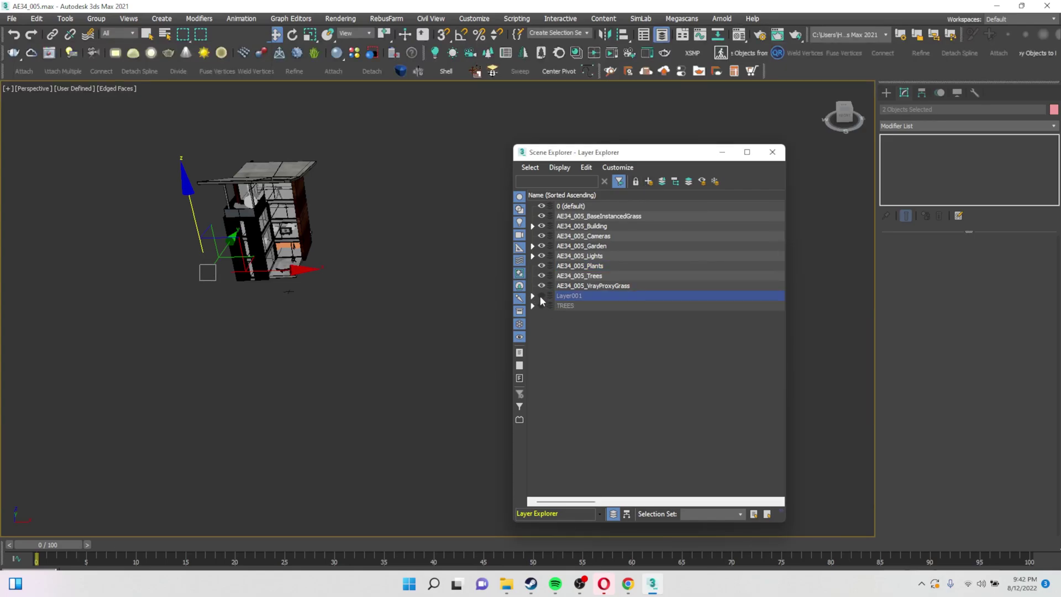
- Toggle the visibility of Layer001 repeatedly to check its contents, ending with the layer hidden
click(540, 296)
click(539, 296)
click(540, 296)
click(540, 296)
click(540, 295)
click(540, 295)
click(541, 295)
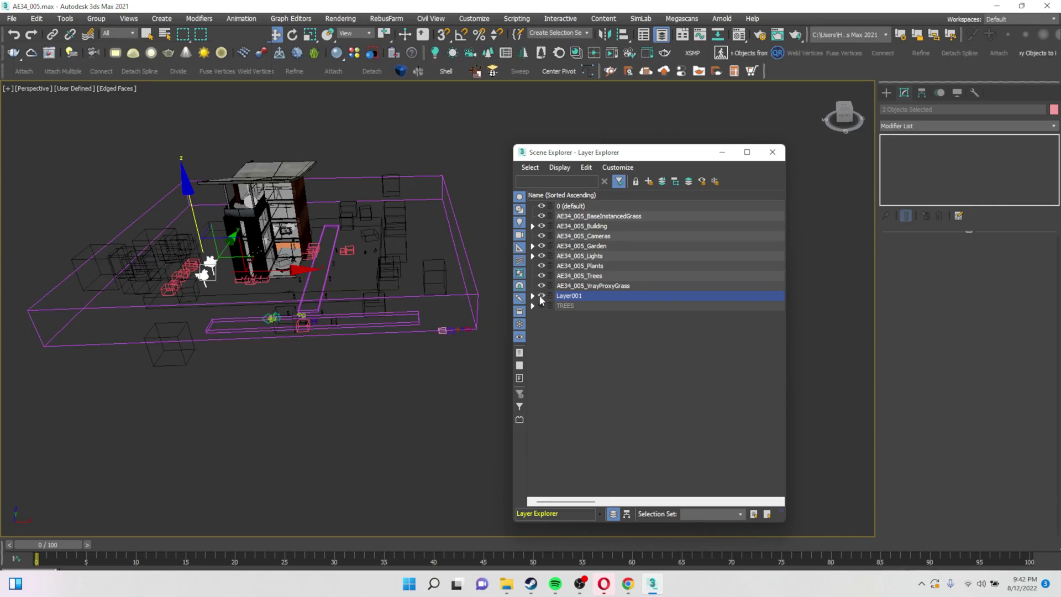
click(541, 296)
click(540, 296)
click(540, 296)
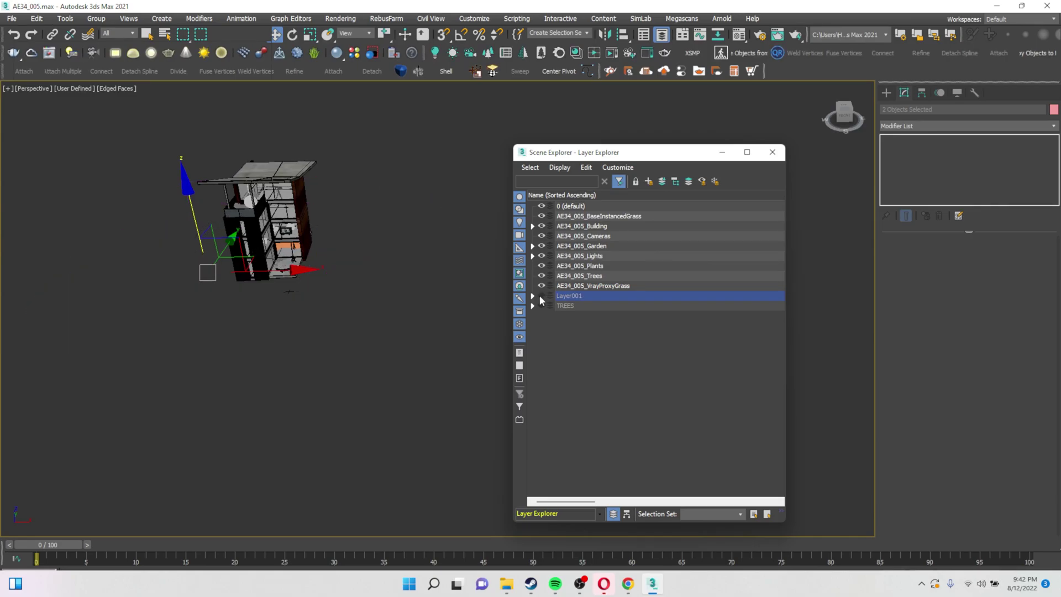
- Clear the selection and create a new empty layer named BUILDING
click(405, 273)
click(648, 181)
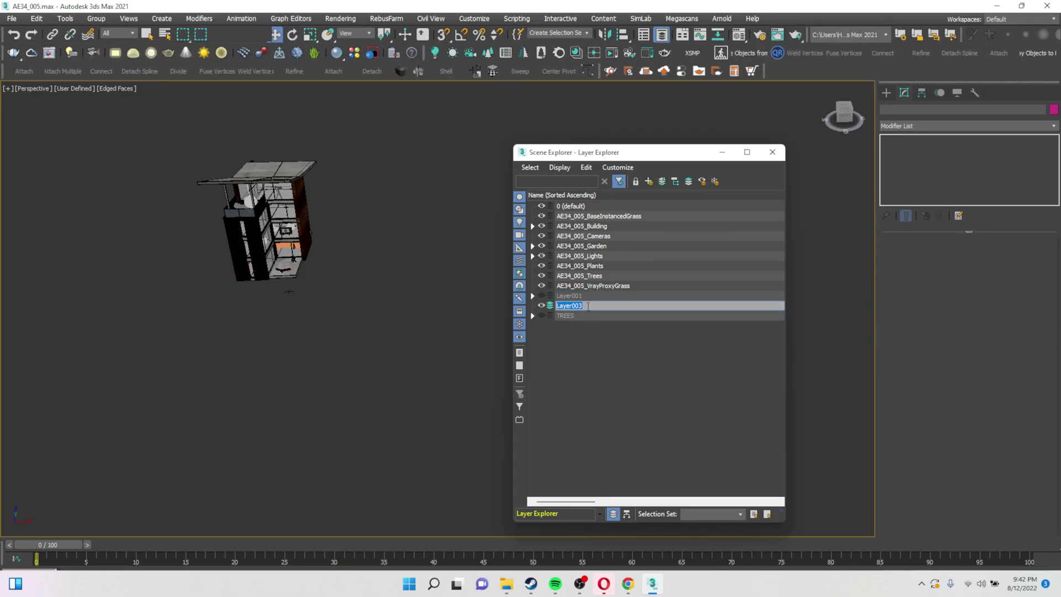
text(0)
text(UILDING)
- Select all the visible house objects and add them to the BUILDING layer
drag(385, 117, 211, 330)
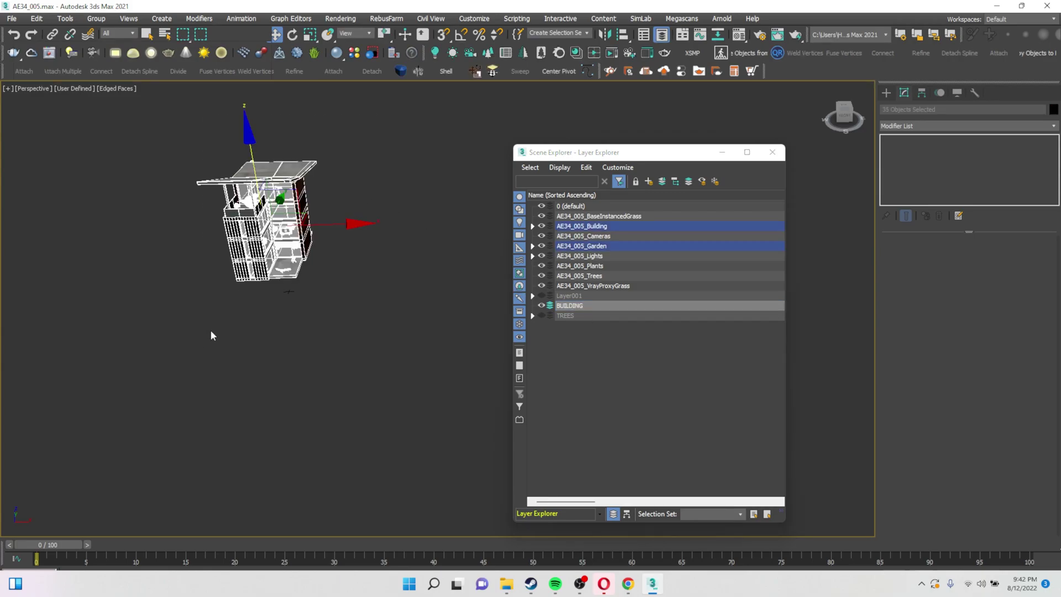
scroll(278, 207, up, 5)
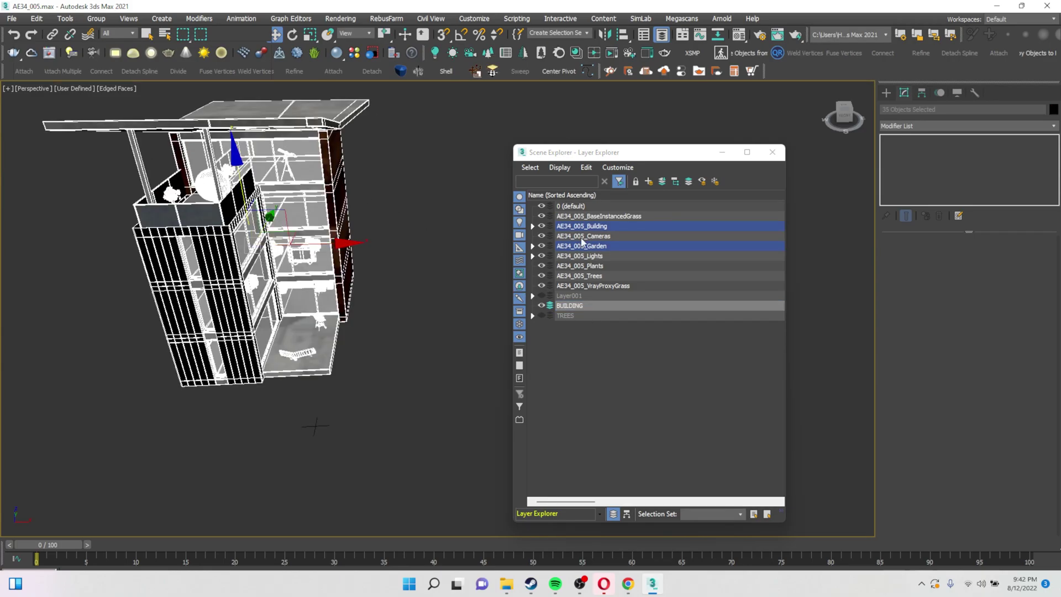
click(662, 181)
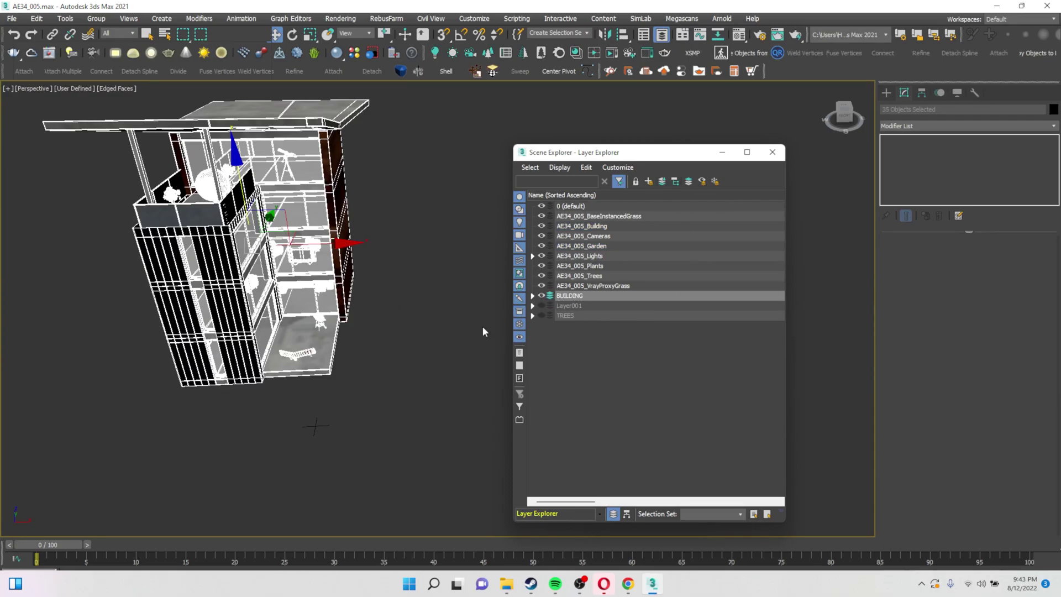
- Toggle the BUILDING layer's visibility and leave it hidden, and show Layer001 briefly to check its contents
click(542, 296)
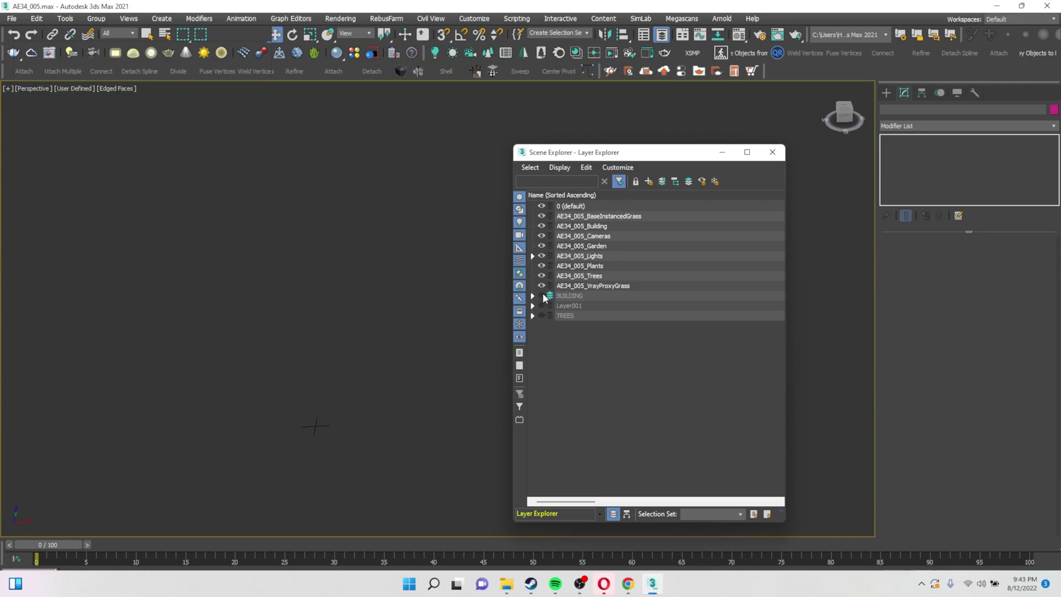
click(542, 297)
click(542, 296)
click(542, 306)
scroll(425, 315, down, 5)
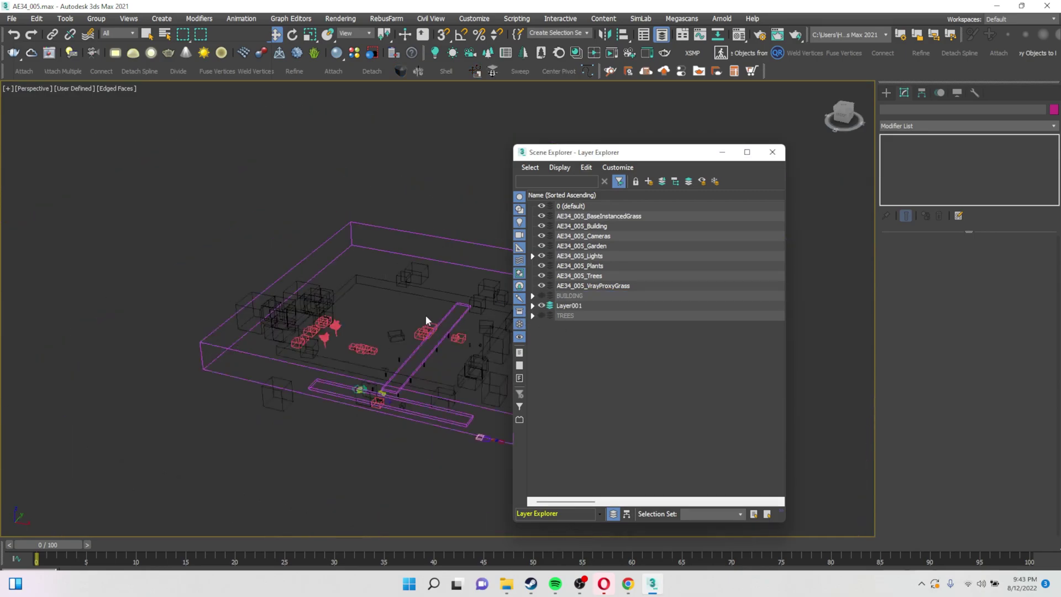
click(542, 306)
- Show the TREES layer, expand it and unhide the individually hidden tree objects inside it
click(540, 315)
scroll(418, 318, down, 2)
scroll(419, 318, down, 3)
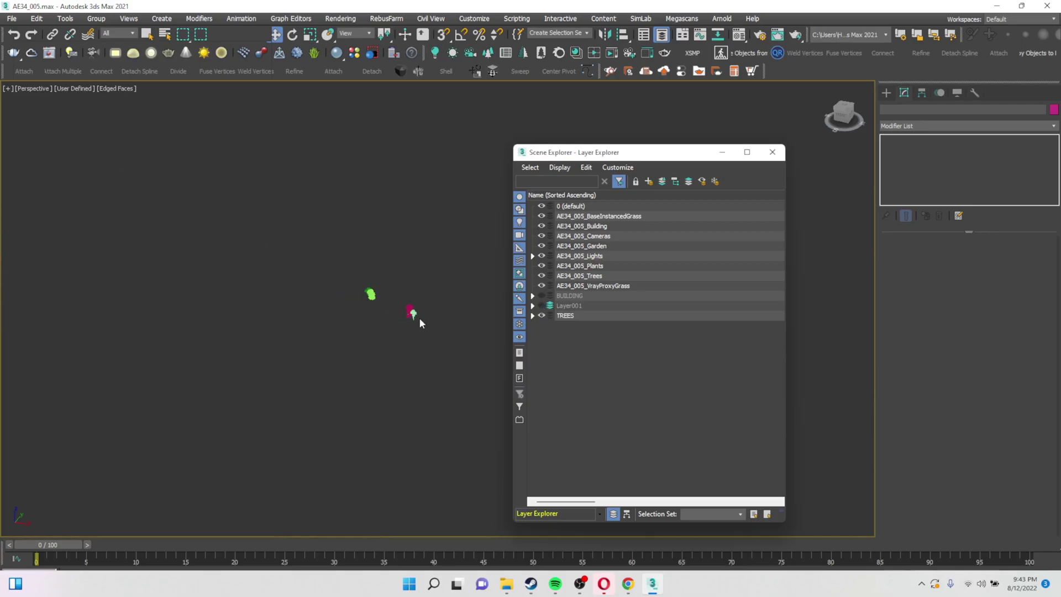
scroll(419, 317, up, 2)
click(532, 316)
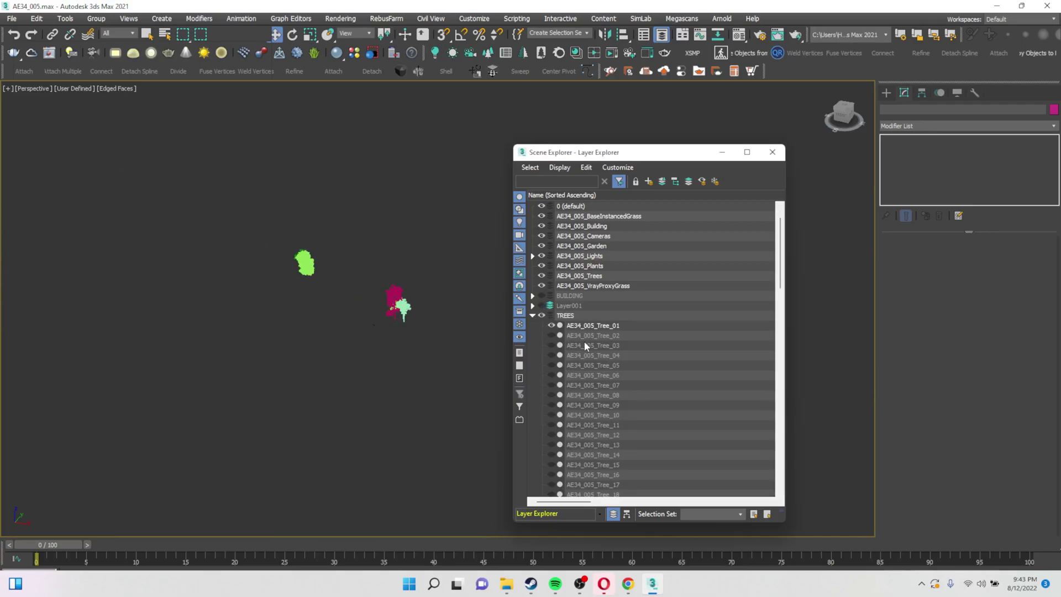
scroll(577, 326, down, 3)
click(581, 247)
scroll(586, 336, down, 20)
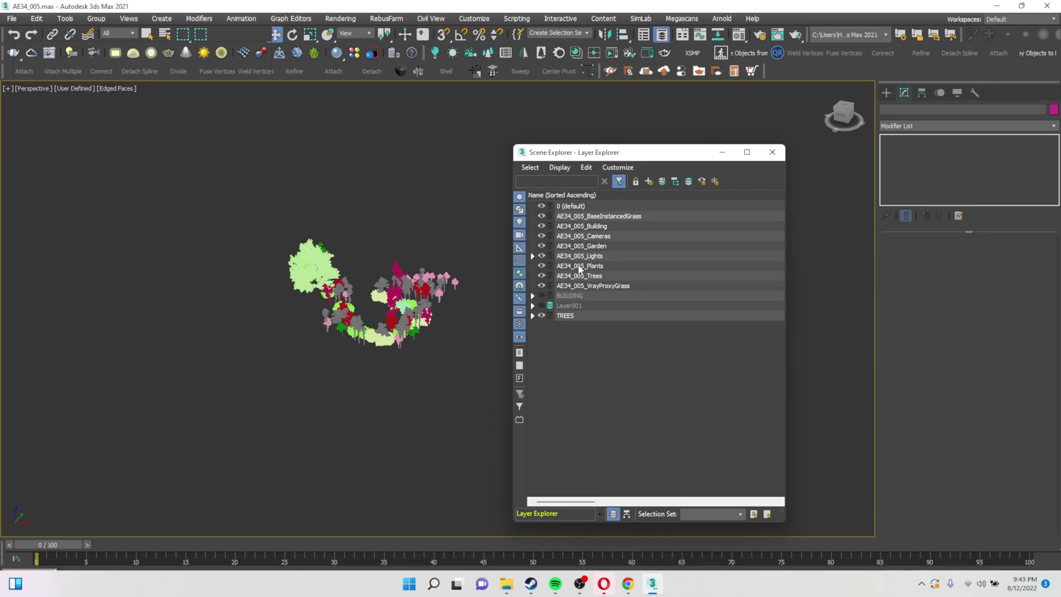
- Delete the empty AE34_005 layers: BaseInstancedGrass, Building, Cameras, Garden, Plants, Trees and VrayProxyGrass
drag(575, 285, 573, 218)
right_click(572, 218)
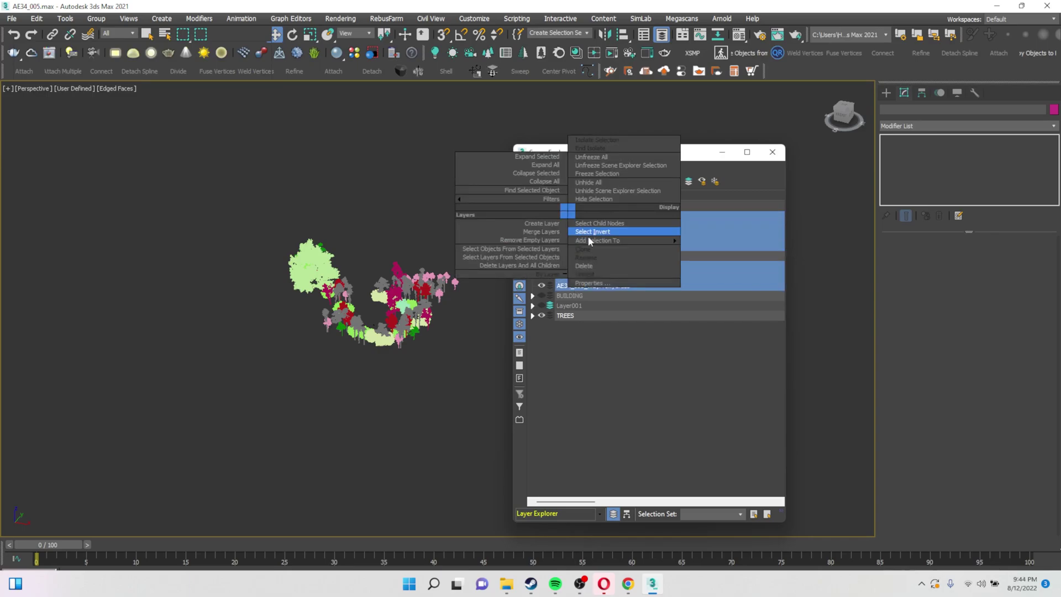
click(587, 264)
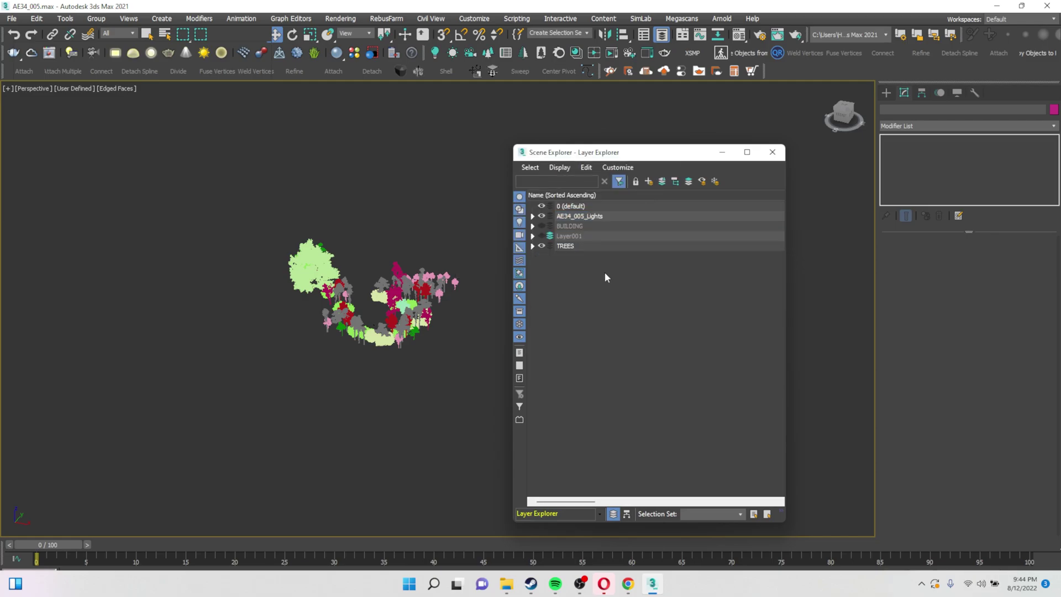
- Select all objects in the TREES layer and look at the Delete Layers And All Children option without applying it
double_click(570, 248)
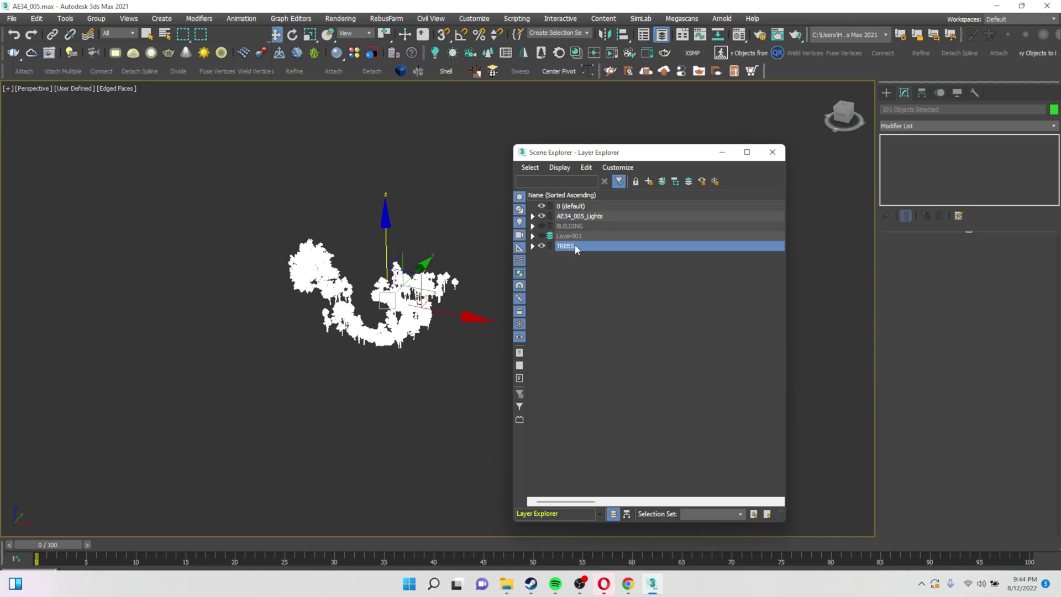
right_click(574, 244)
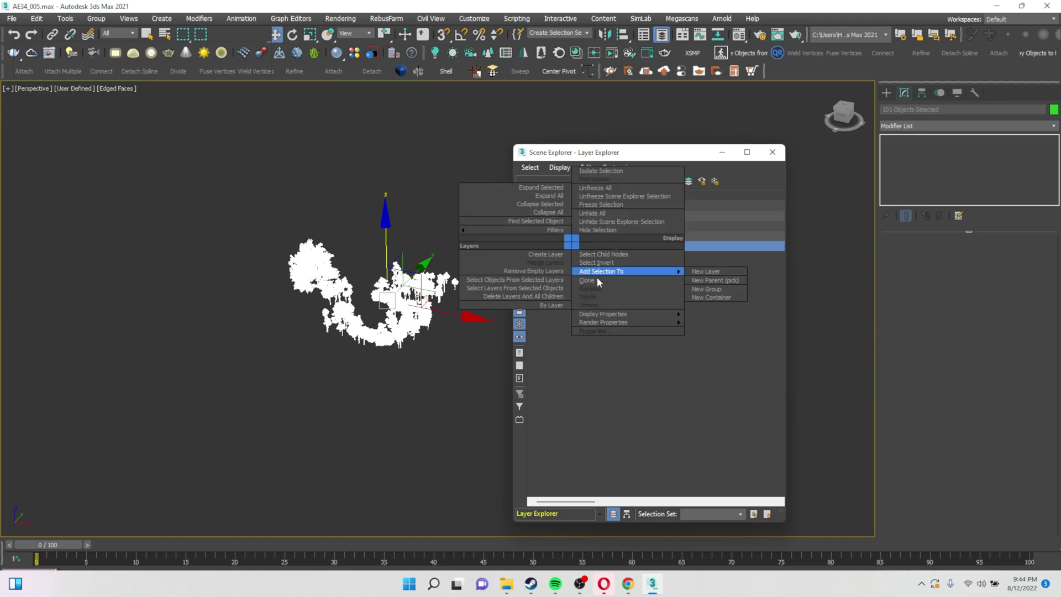
click(594, 294)
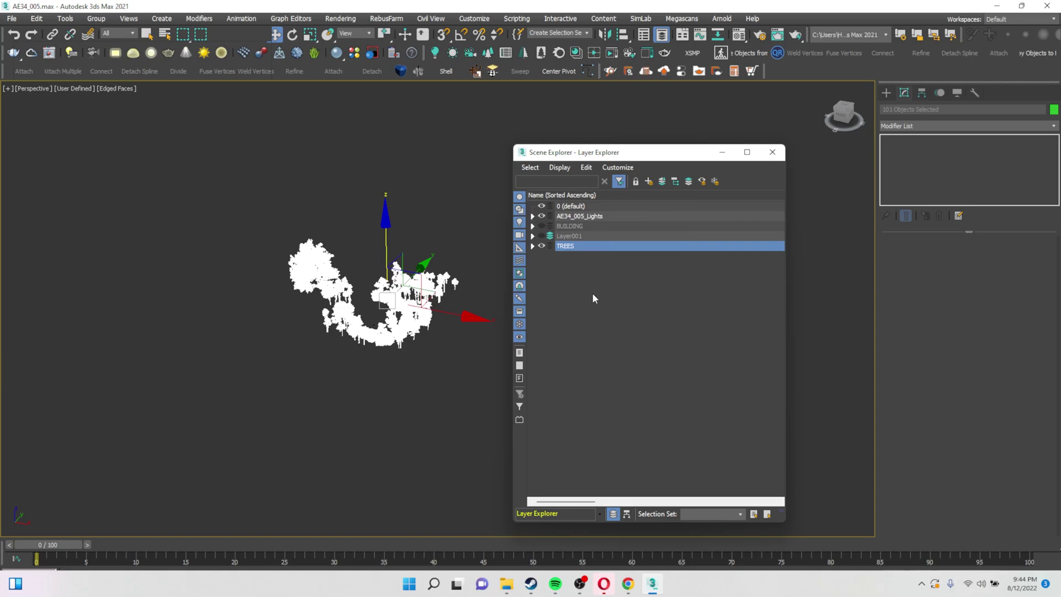
click(573, 263)
click(569, 247)
right_click(568, 246)
right_click(572, 250)
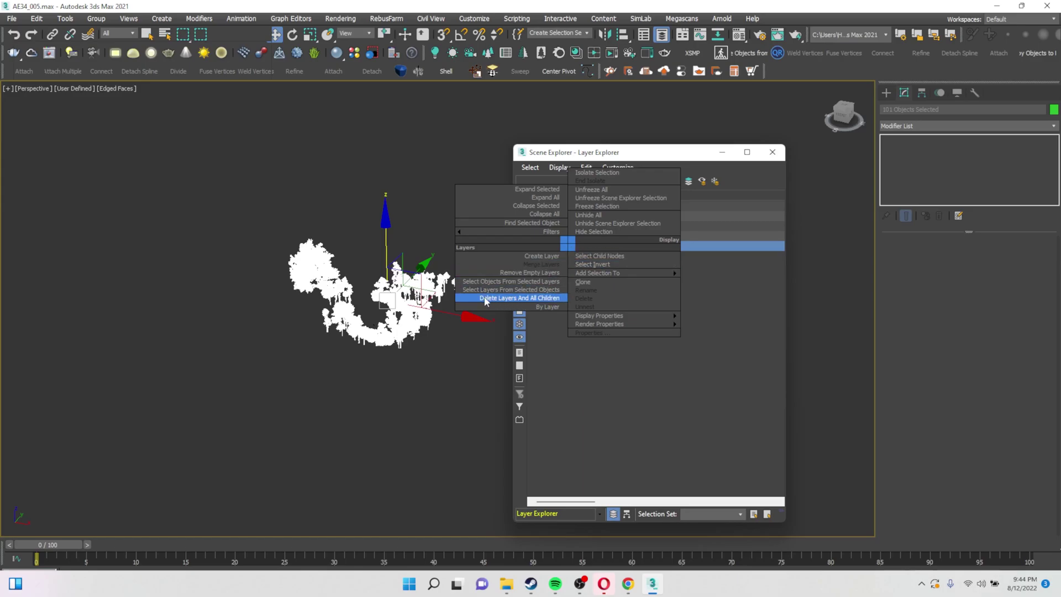
click(543, 299)
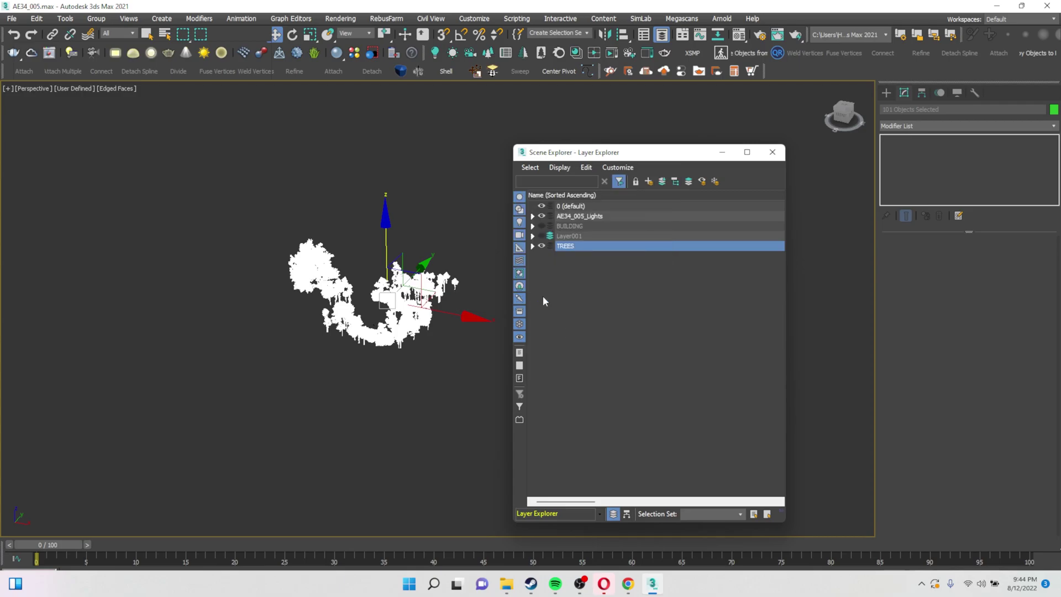
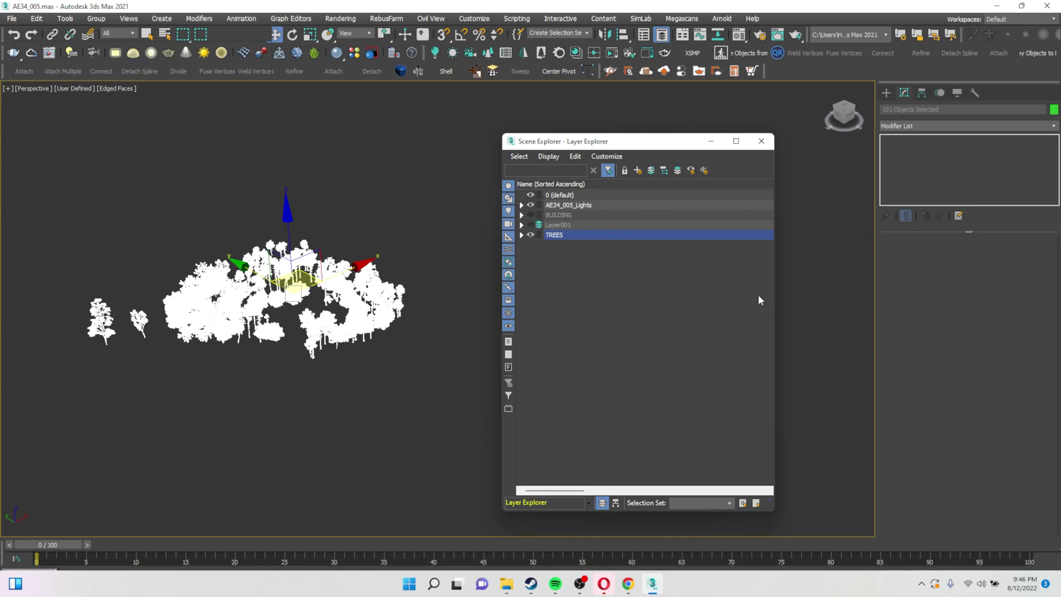
- Widen the Layer Explorer and its columns so the Frozen, Renderable and Display as Box settings are readable
drag(774, 284, 992, 290)
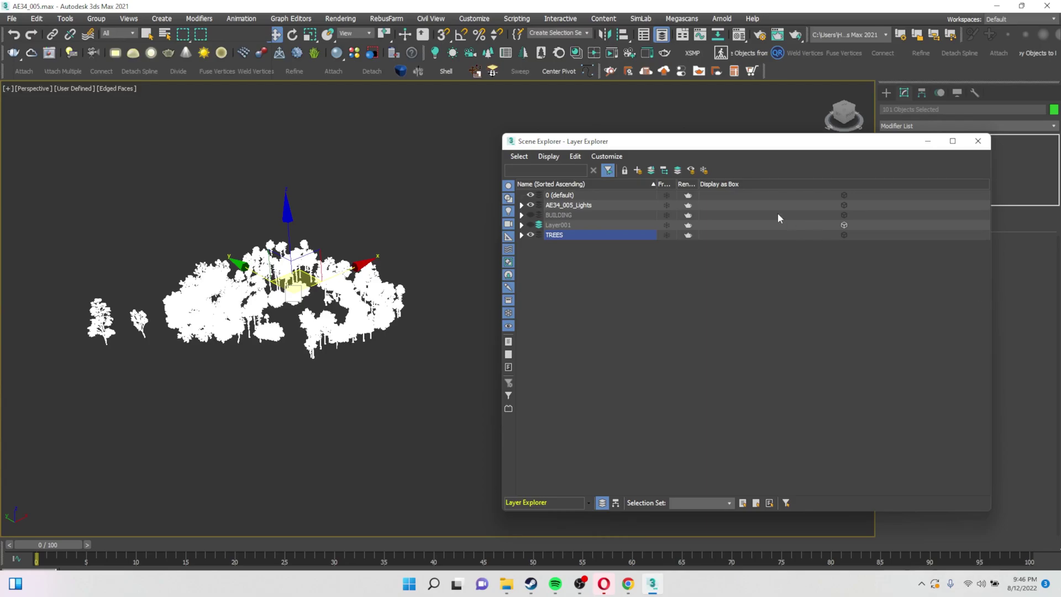
drag(671, 184, 765, 185)
click(711, 184)
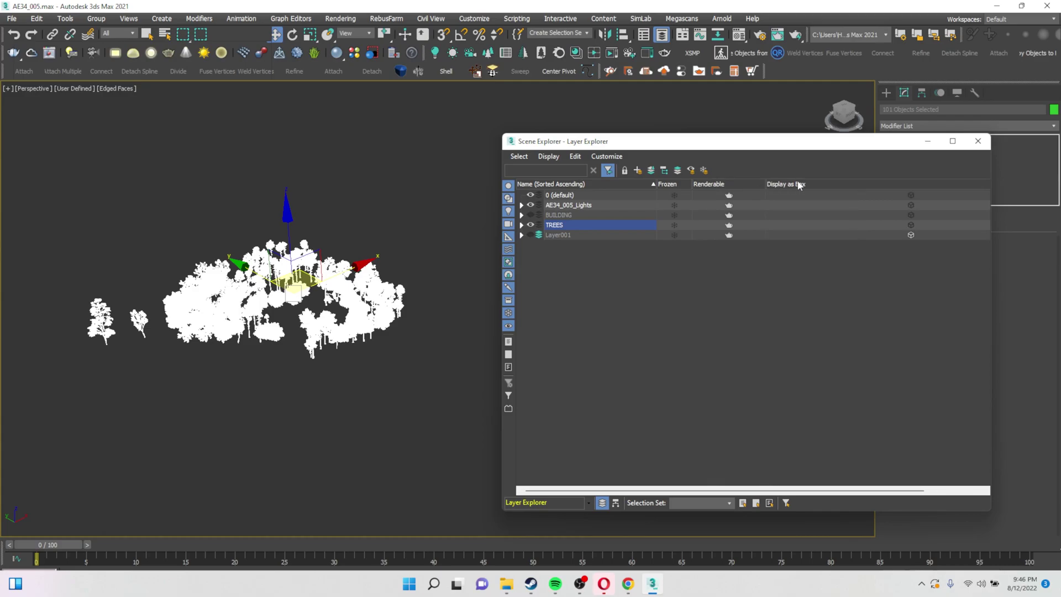
- Freeze and unfreeze the TREES layer, and reselect its trees to examine their Renderable setting
click(674, 225)
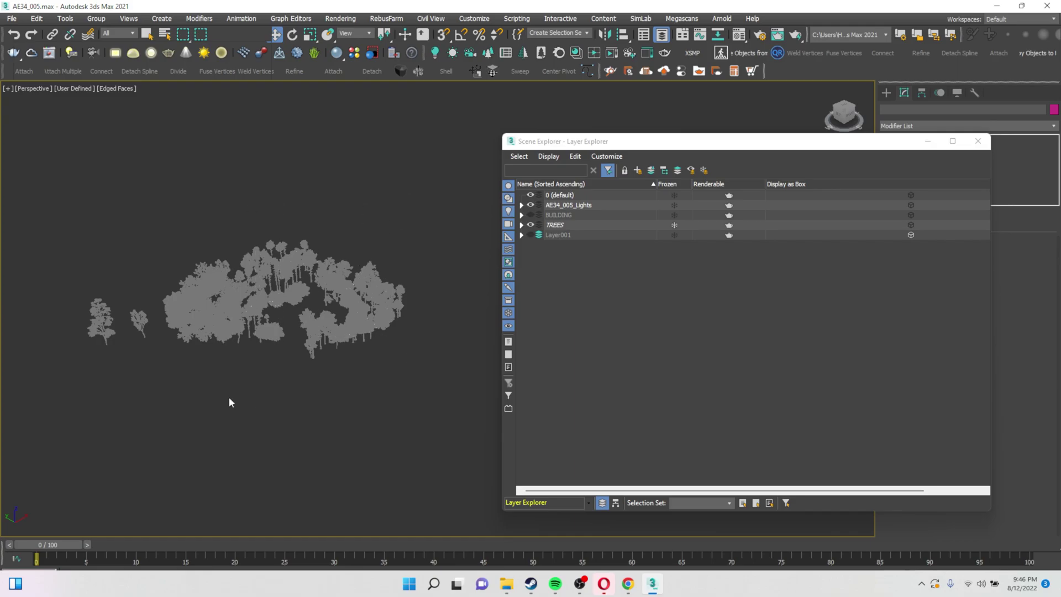
click(674, 225)
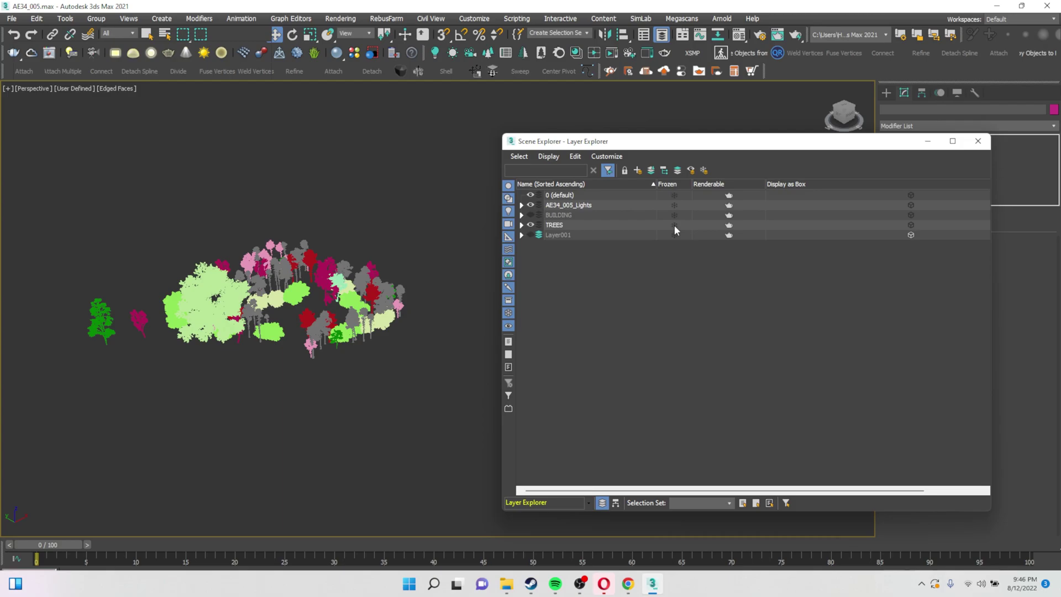
click(729, 227)
double_click(554, 226)
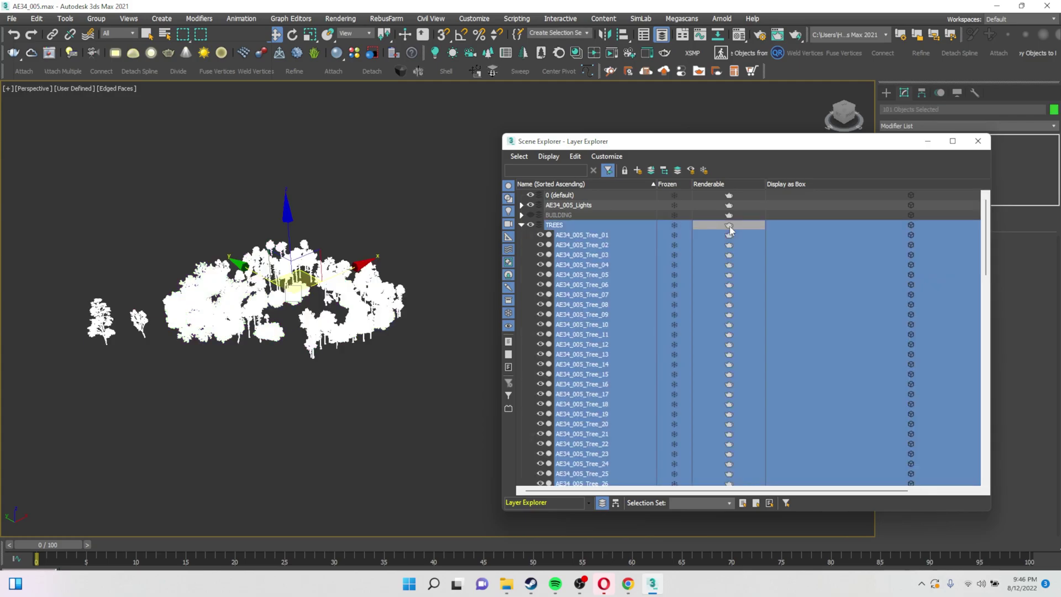
click(521, 225)
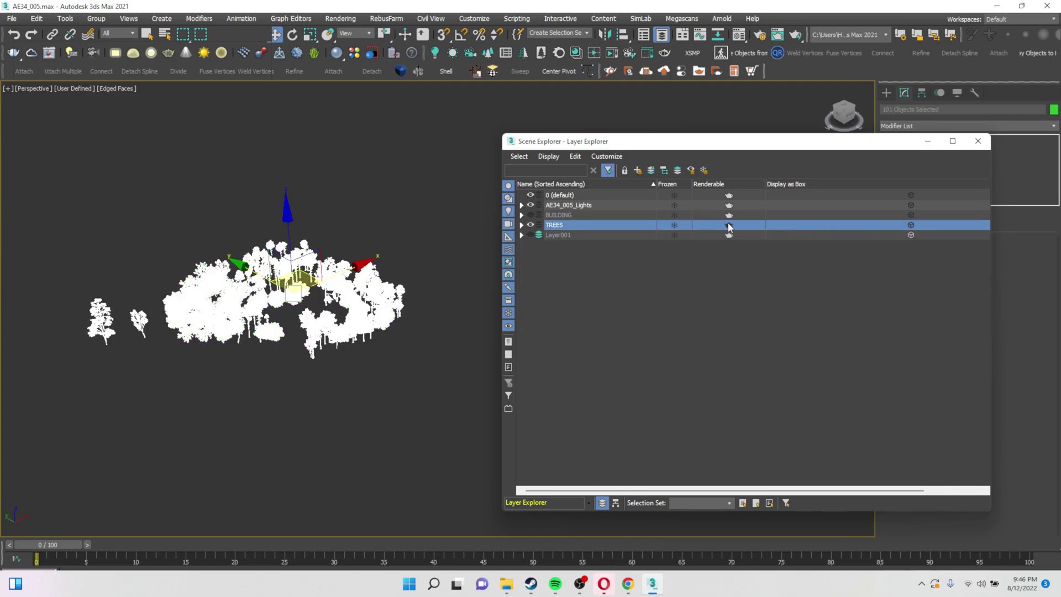
- Turn on Display as Box for the TREES layer, inspect the box display in the viewport, and turn it off again
click(908, 225)
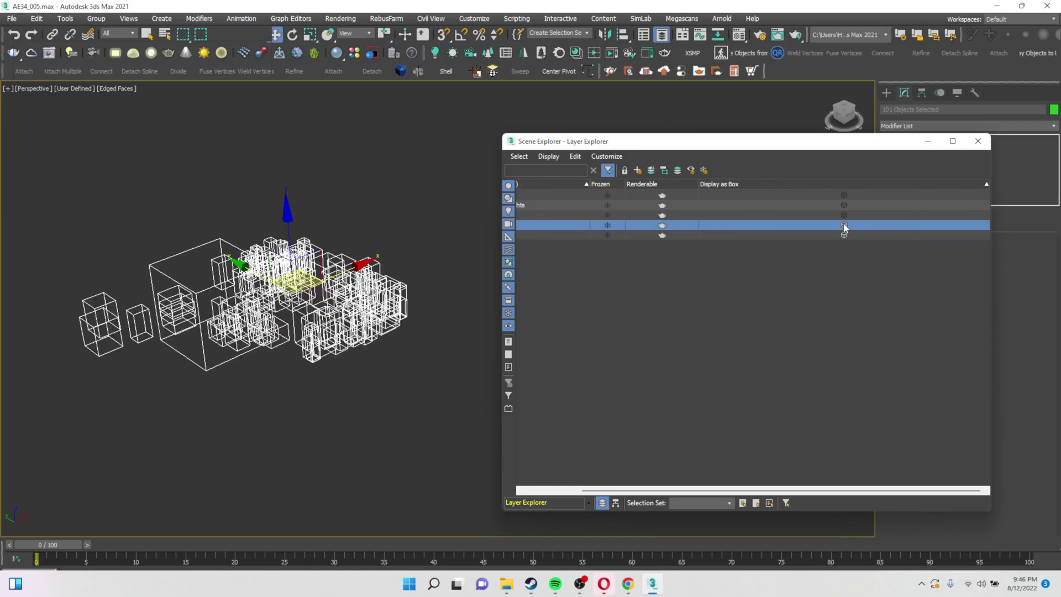
middle_drag(162, 260, 186, 266)
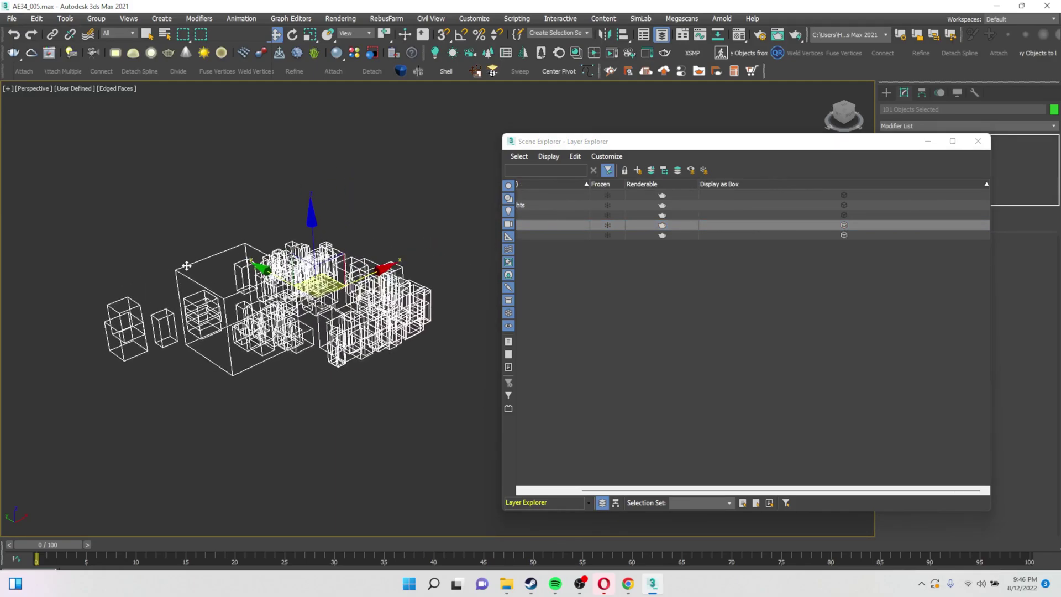
scroll(187, 266, down, 3)
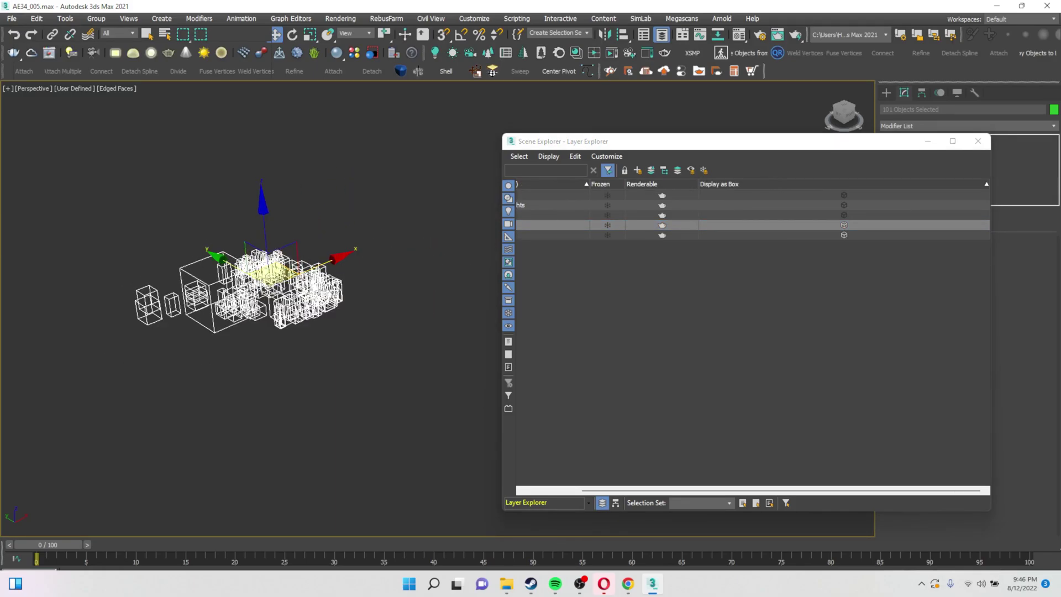
scroll(333, 209, down, 5)
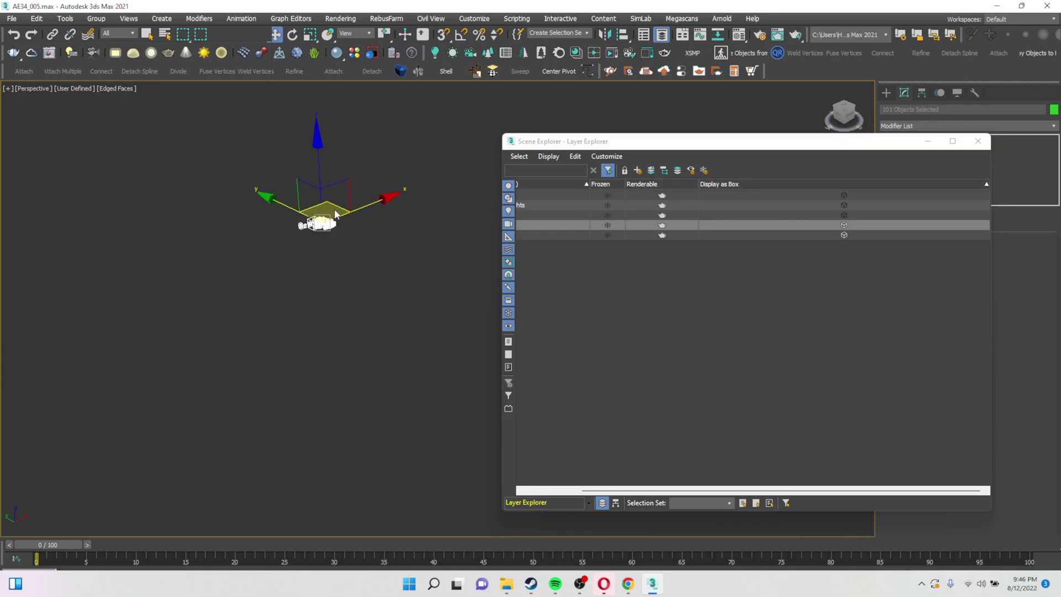
scroll(334, 211, up, 8)
mouse_move(258, 232)
middle_down()
mouse_move(266, 205)
mouse_move(261, 246)
middle_up()
scroll(266, 205, down, 3)
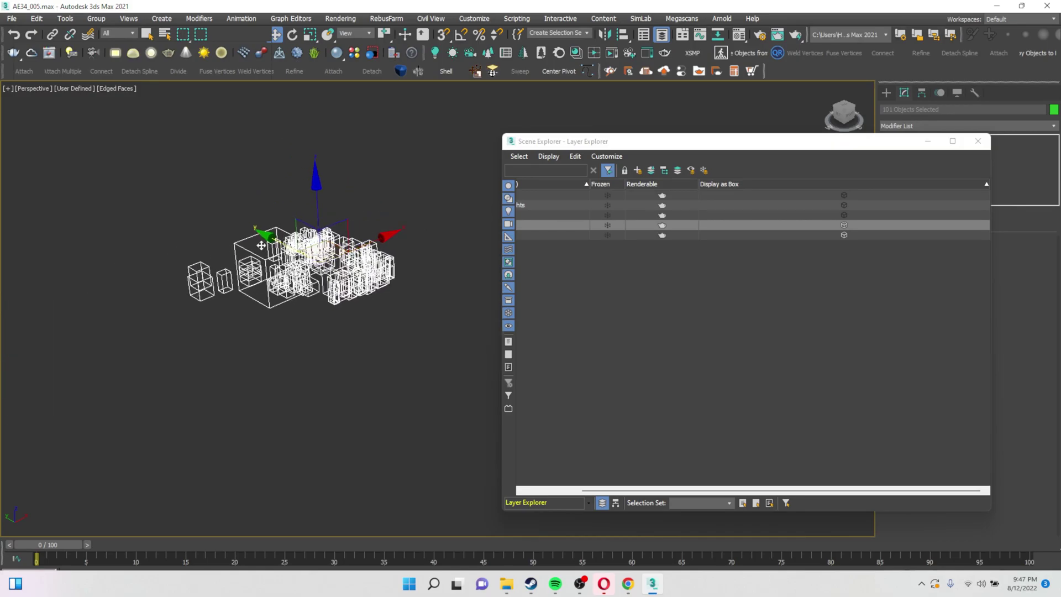
click(844, 226)
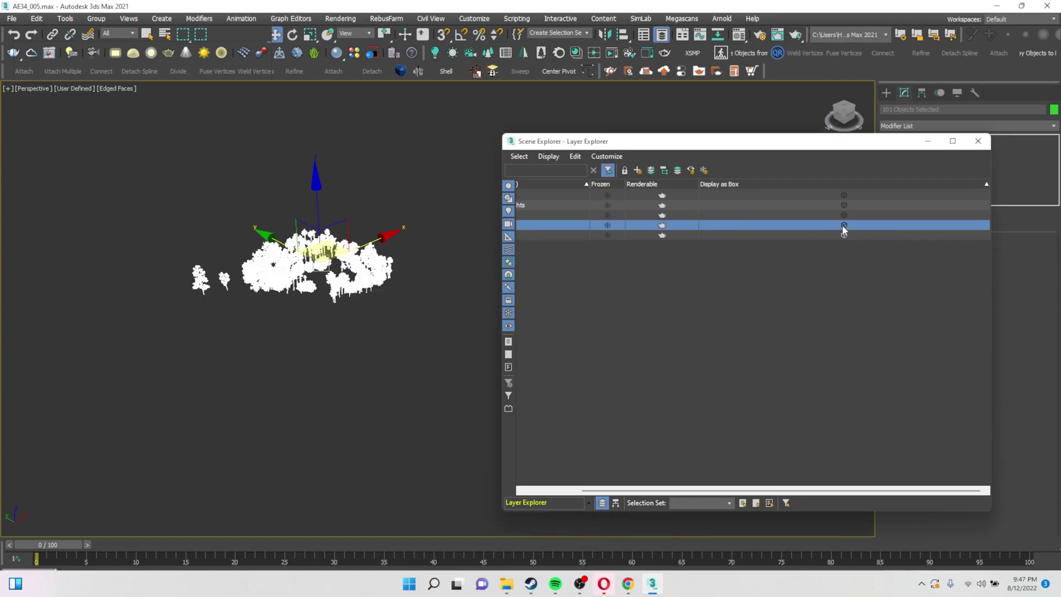
scroll(147, 251, up, 4)
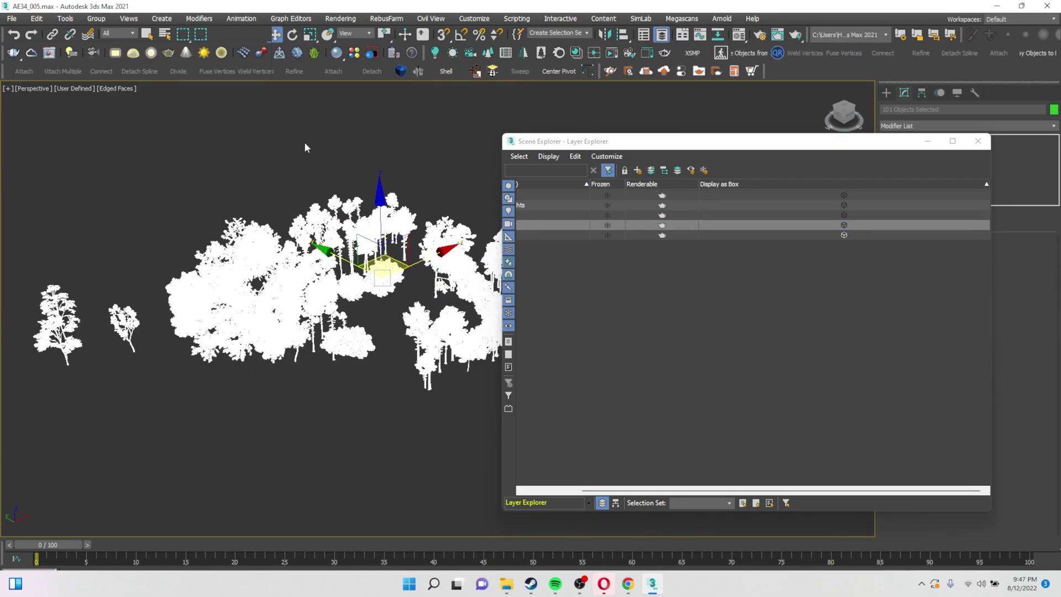